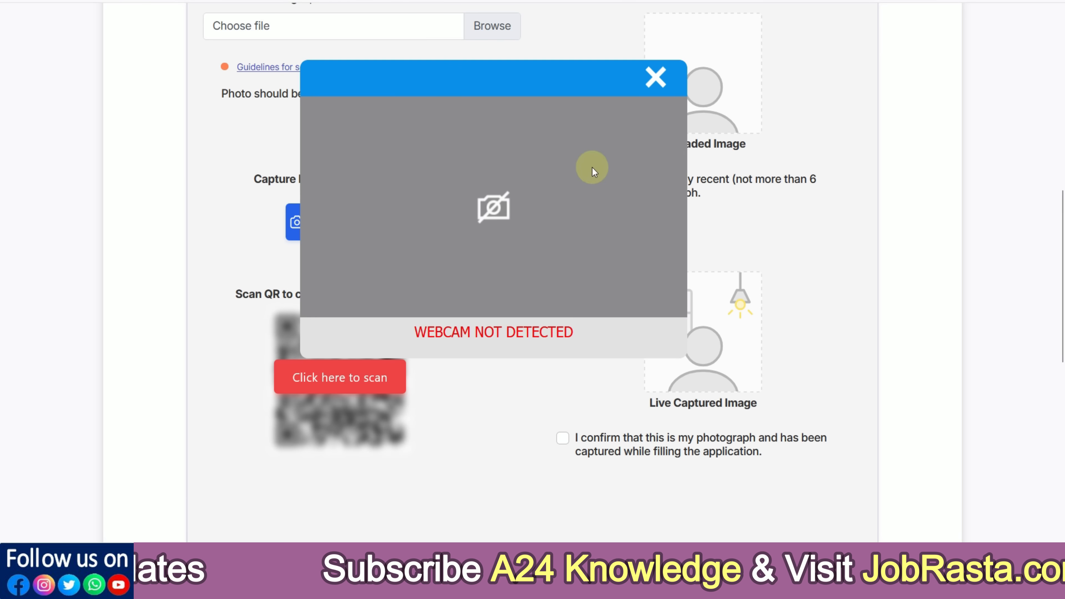
# Step: Dismiss the webcam capture window and start the QR-code scan for capturing the photo via mobile
pyautogui.click(654, 81)
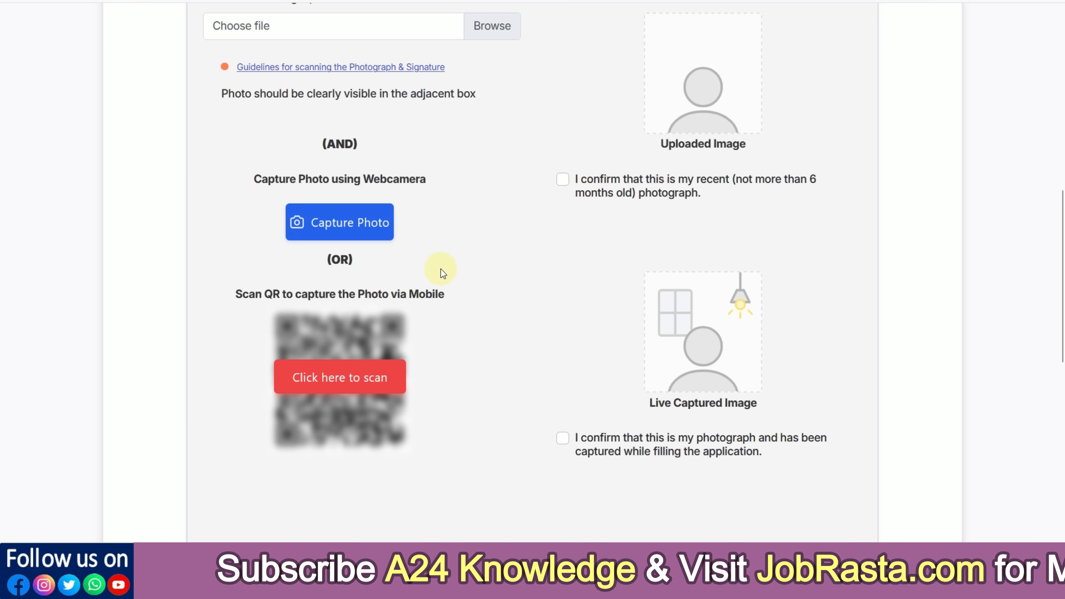
pyautogui.scroll(-2, 449, 271)
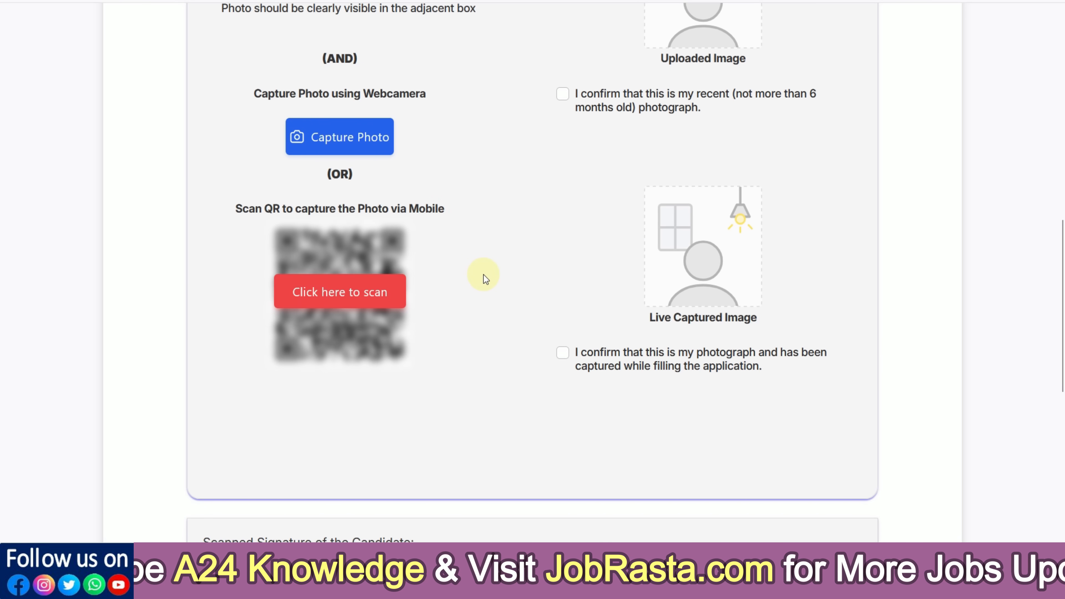
pyautogui.click(361, 302)
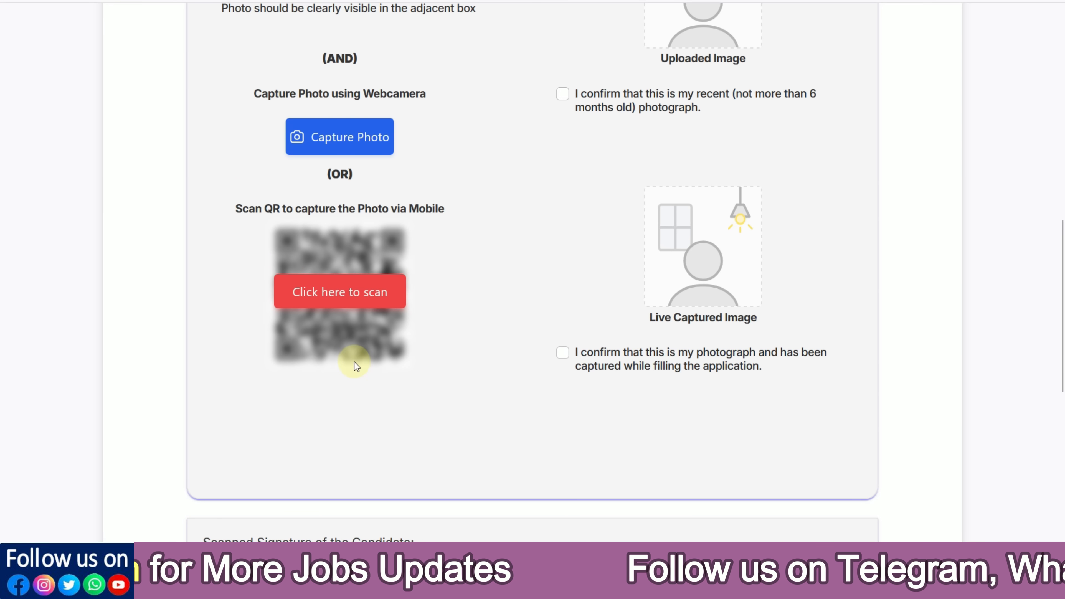
pyautogui.click(354, 292)
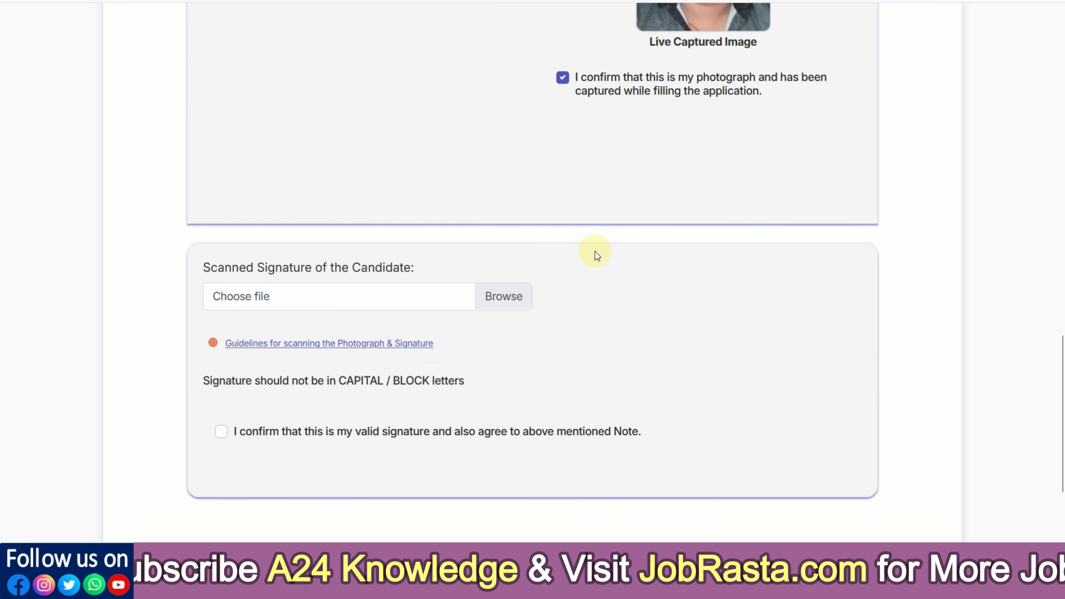
# Step: Review the signature requirements in the photograph and signature scanning guidelines, and confirm that the signature is valid
pyautogui.scroll(-2, 243, 195)
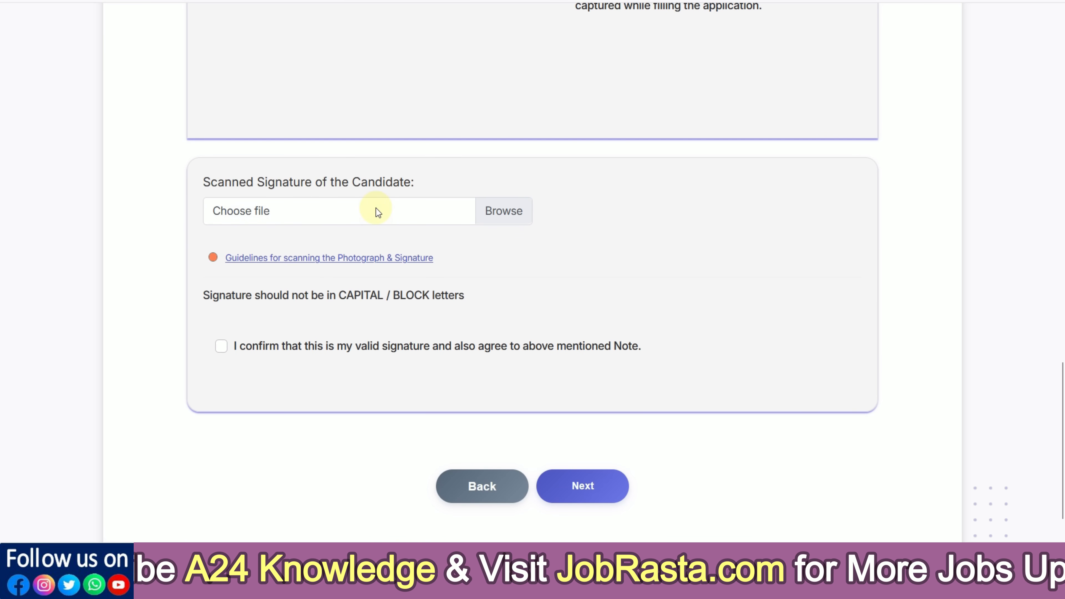
pyautogui.click(335, 258)
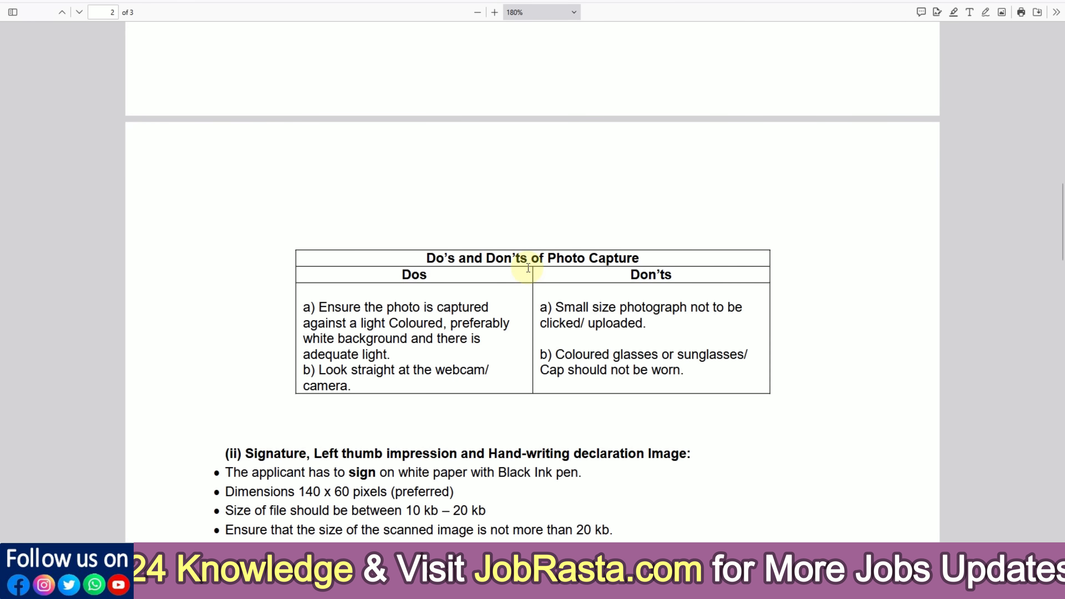
pyautogui.scroll(-3, 528, 271)
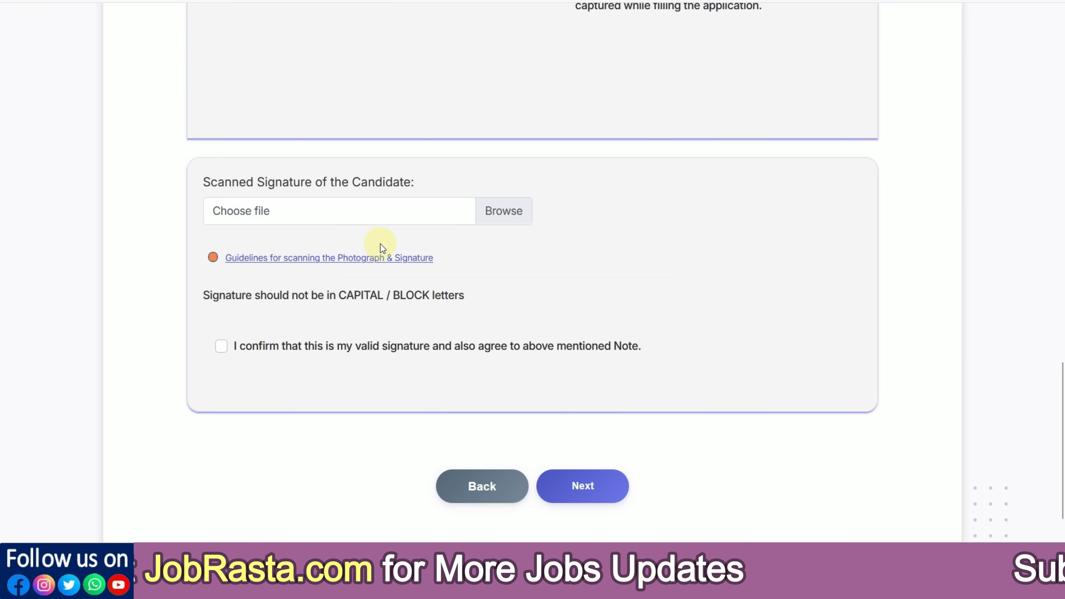
pyautogui.click(218, 353)
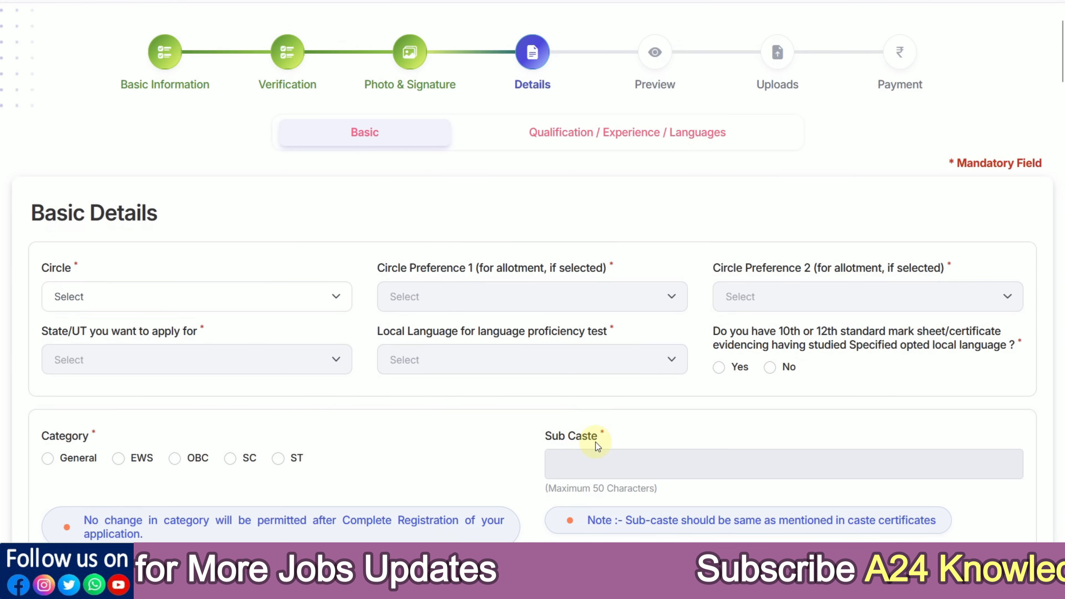
# Step: Set the Circle in the Basic Details section to JAIPUR
pyautogui.scroll(-2, 592, 440)
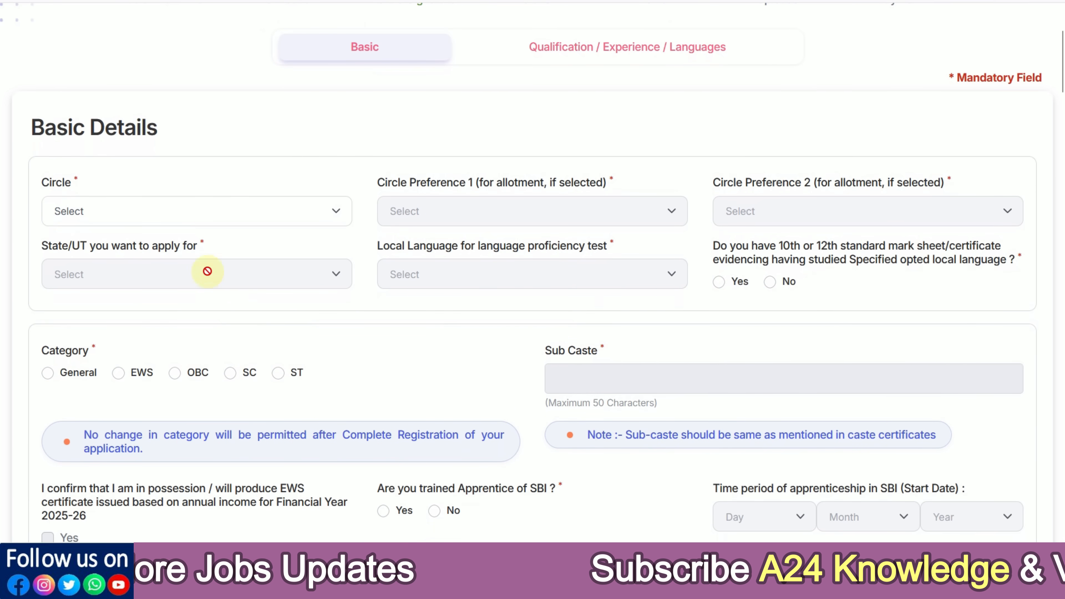
pyautogui.click(181, 211)
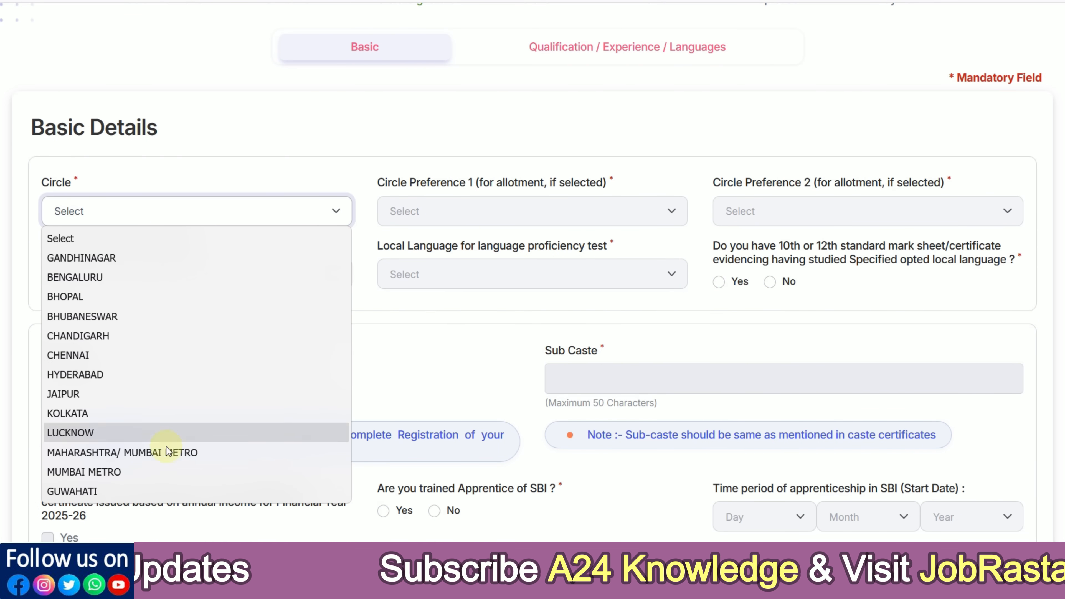
pyautogui.click(130, 401)
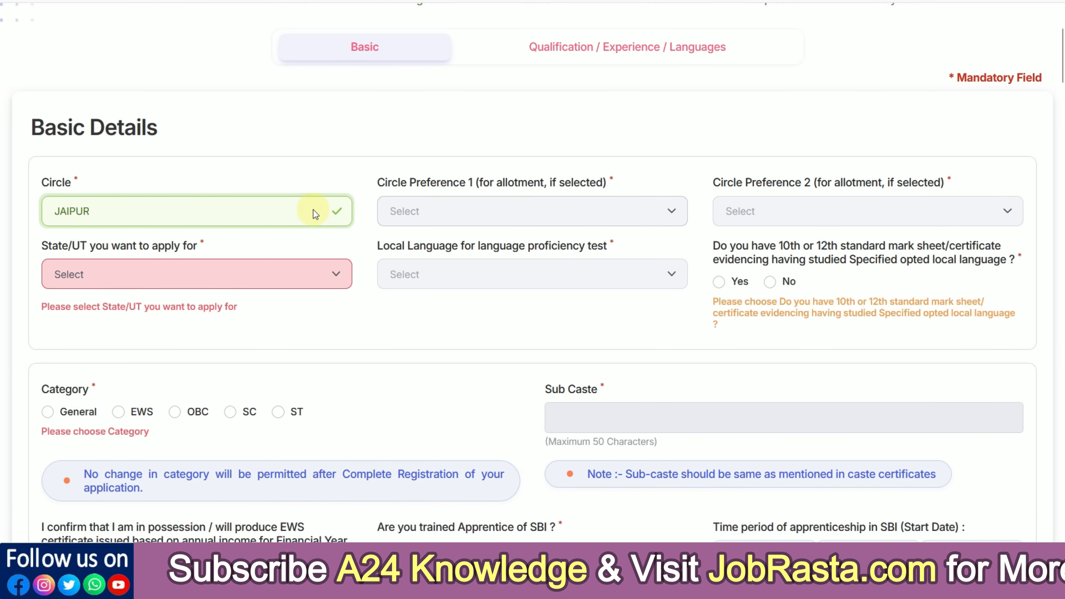
# Step: Try MAHARASHTRA/ MUMBAI METRO as the Circle, check its Circle Preference 1 options, and restore JAIPUR
pyautogui.click(298, 211)
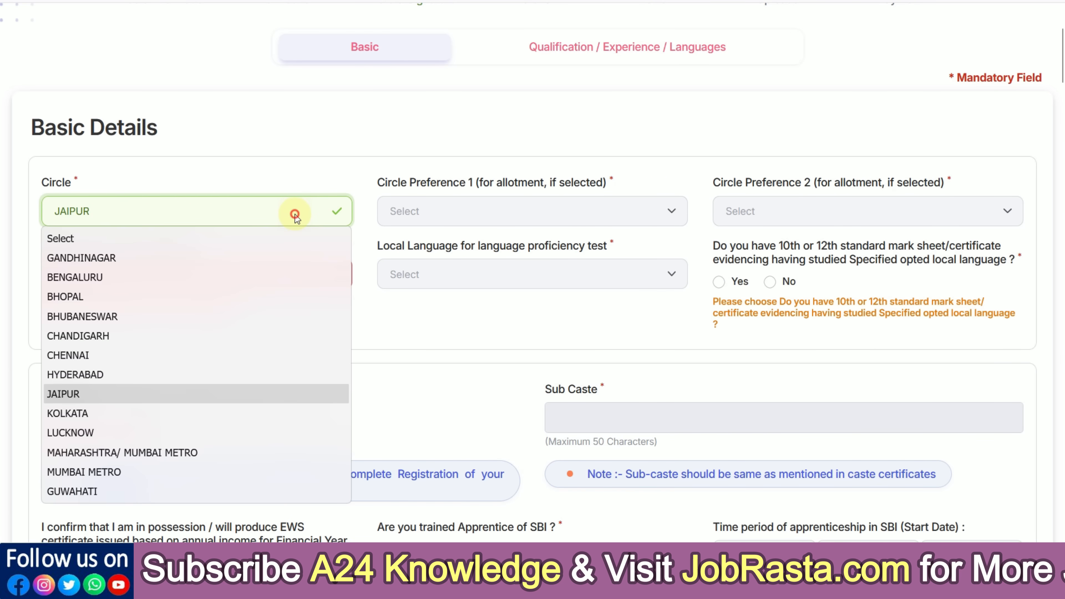
pyautogui.click(136, 457)
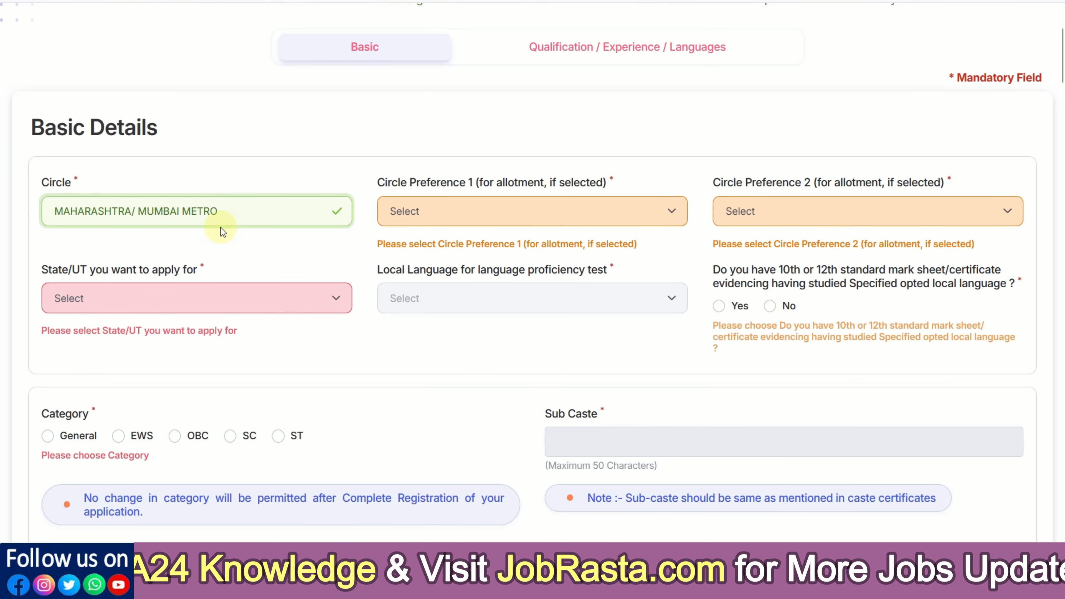
pyautogui.click(460, 218)
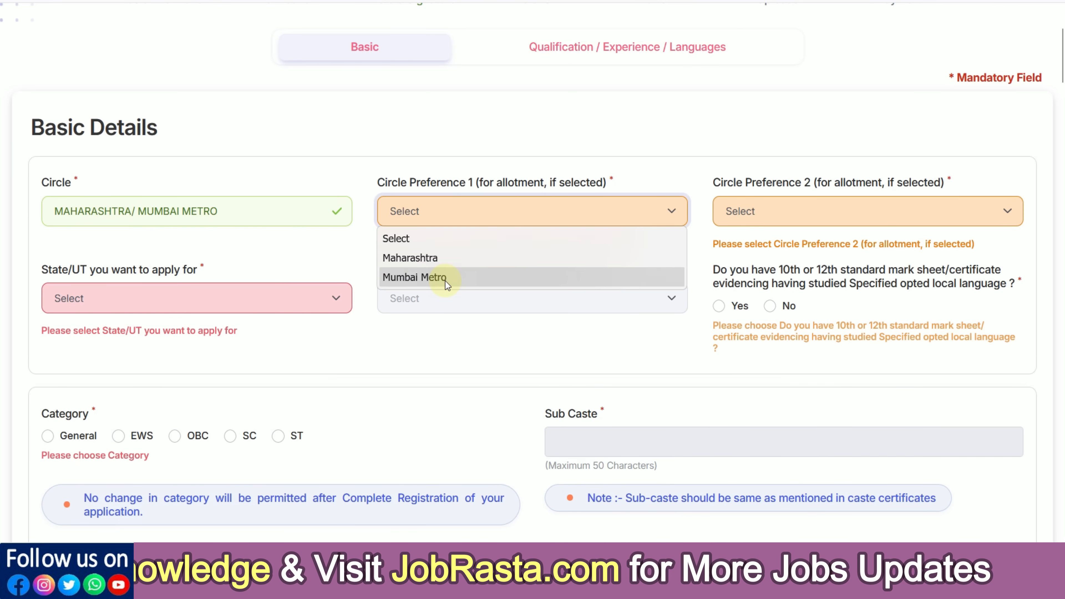
pyautogui.click(252, 216)
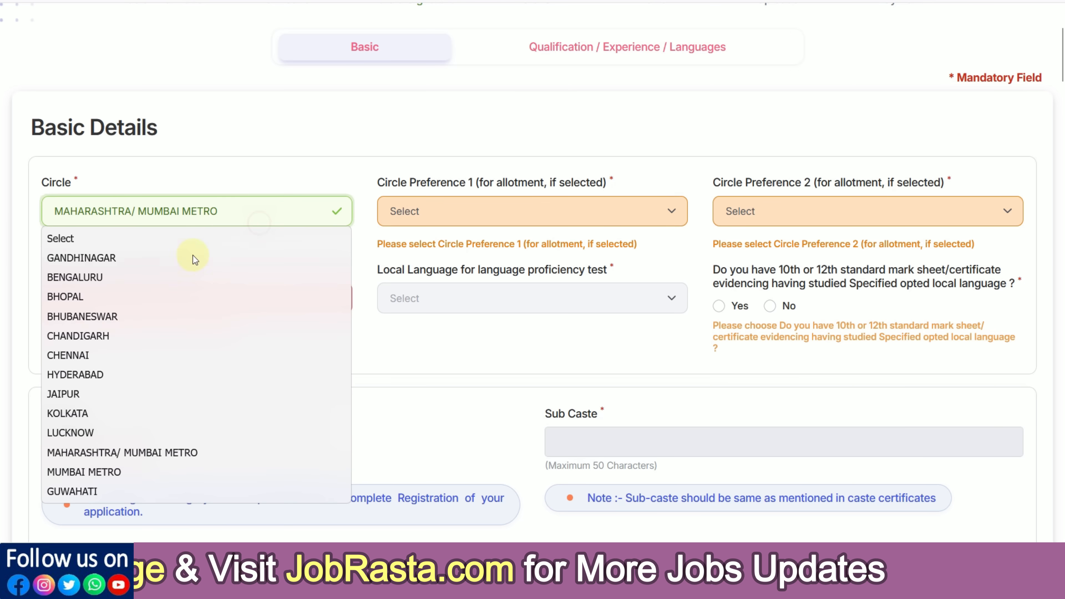
pyautogui.click(136, 394)
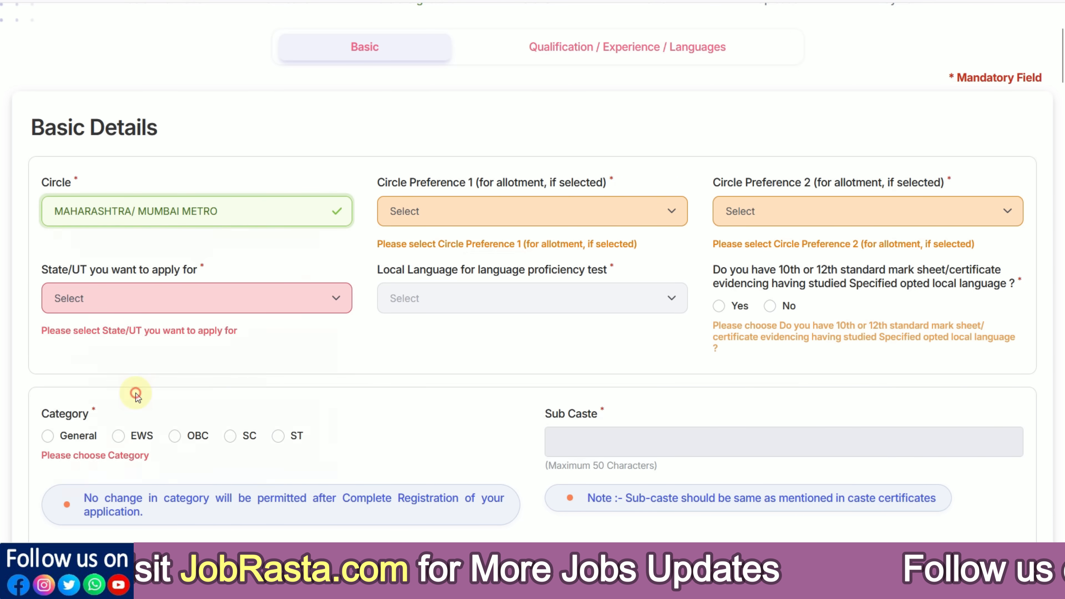
# Step: Choose RAJASTHAN as the state and Hindi as the local language, and answer Yes to having the language mark sheet
pyautogui.click(238, 274)
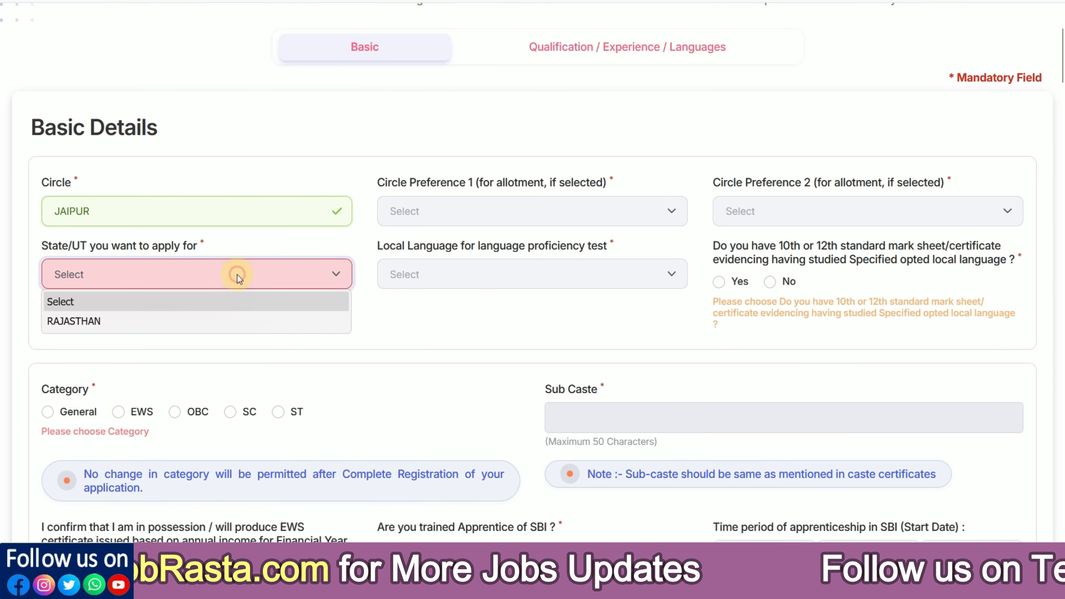
pyautogui.click(190, 319)
pyautogui.click(488, 279)
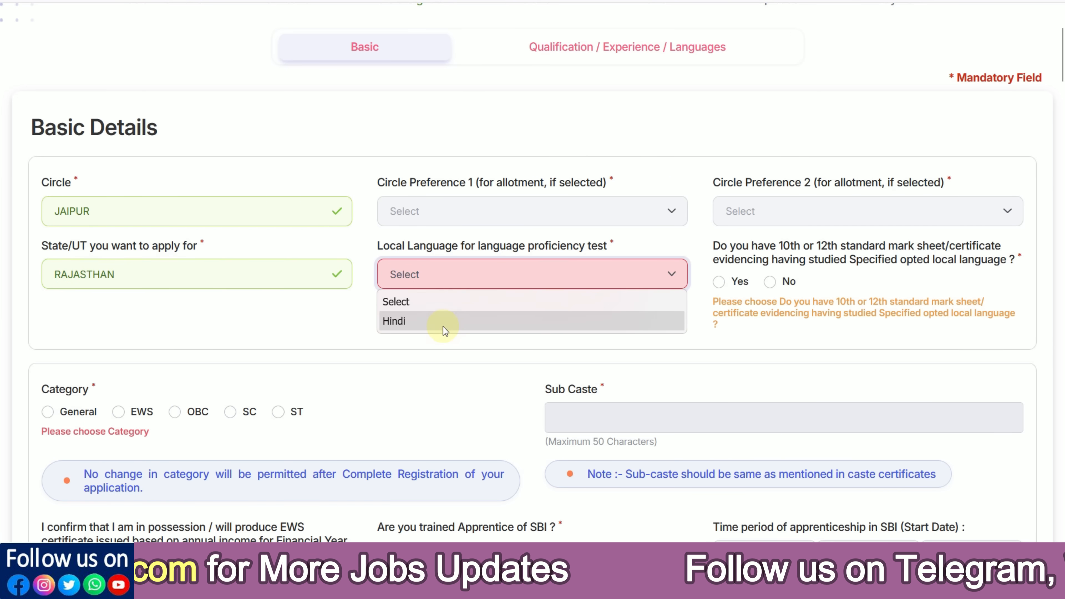
pyautogui.click(443, 323)
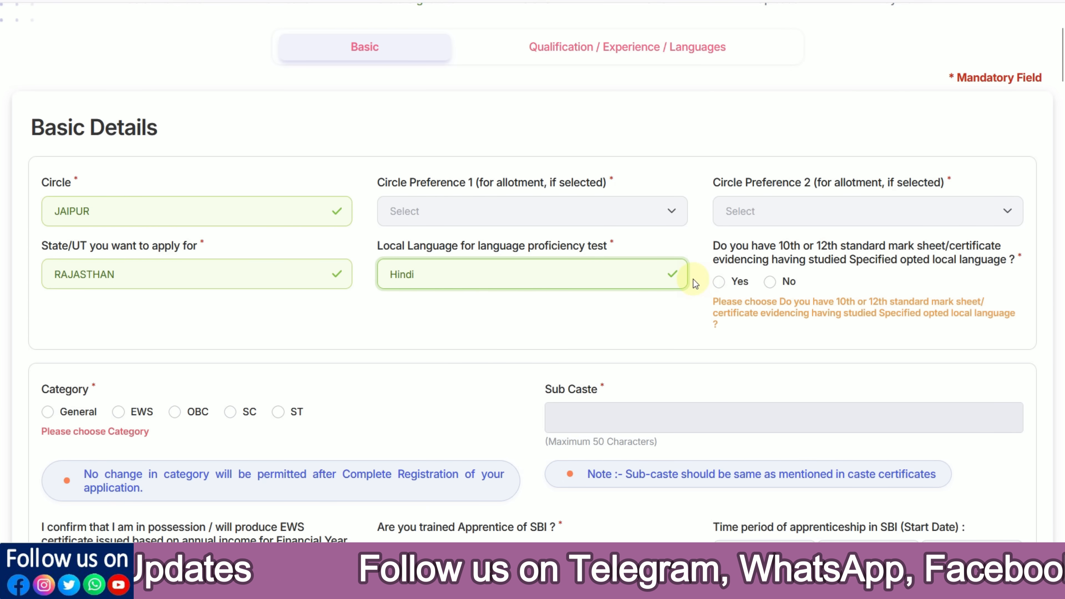
pyautogui.click(718, 282)
# Step: Choose General as the category and acknowledge the category instructions
pyautogui.scroll(-4, 369, 300)
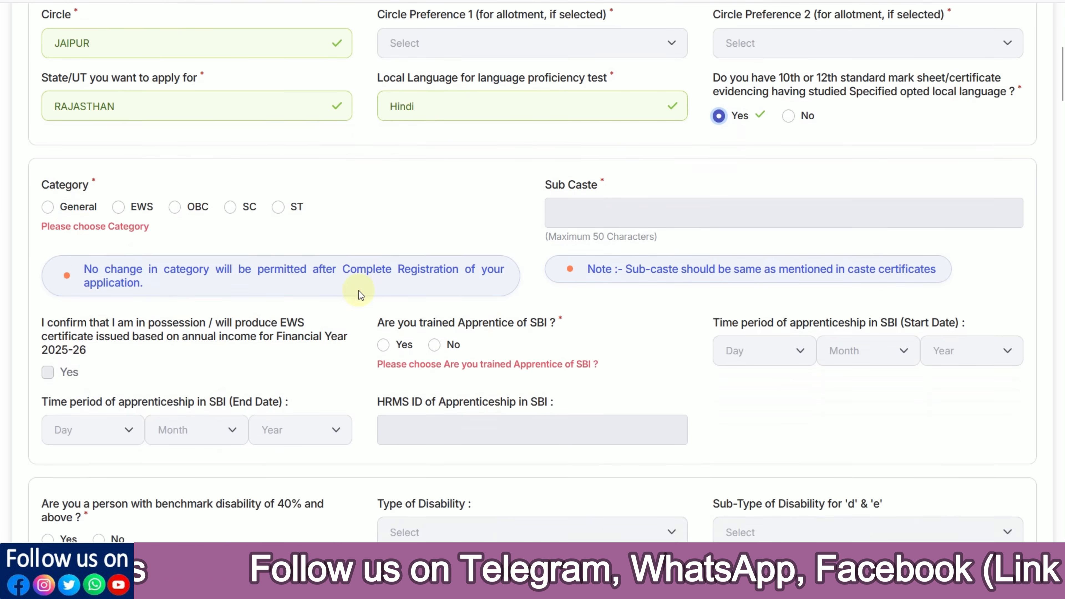
pyautogui.click(48, 205)
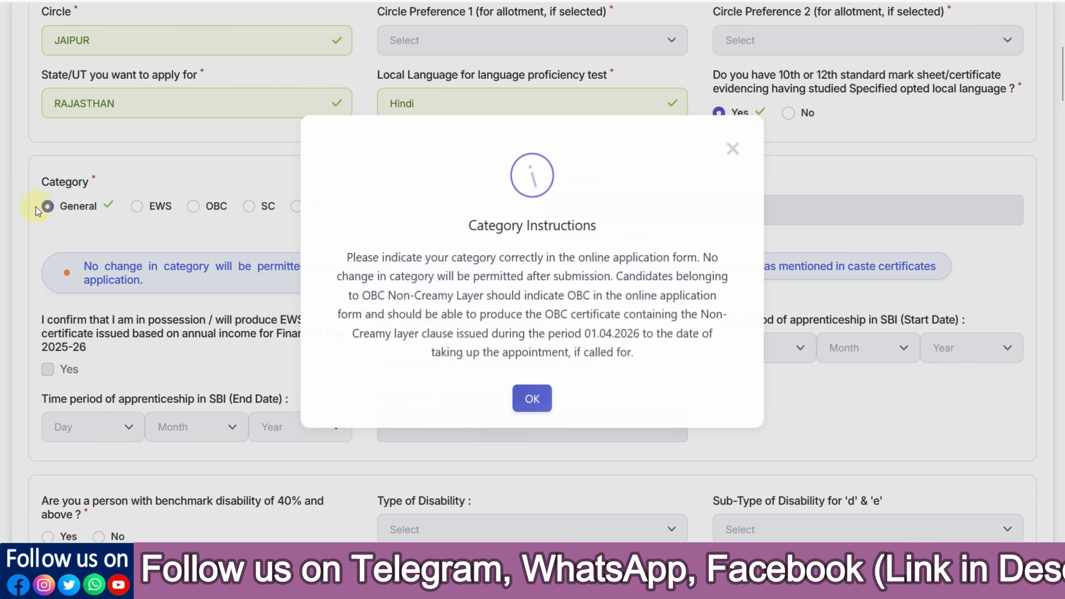
pyautogui.click(540, 403)
# Step: Change the category to EWS and confirm possession of the EWS certificate based on Financial Year 2025-26 income
pyautogui.click(137, 206)
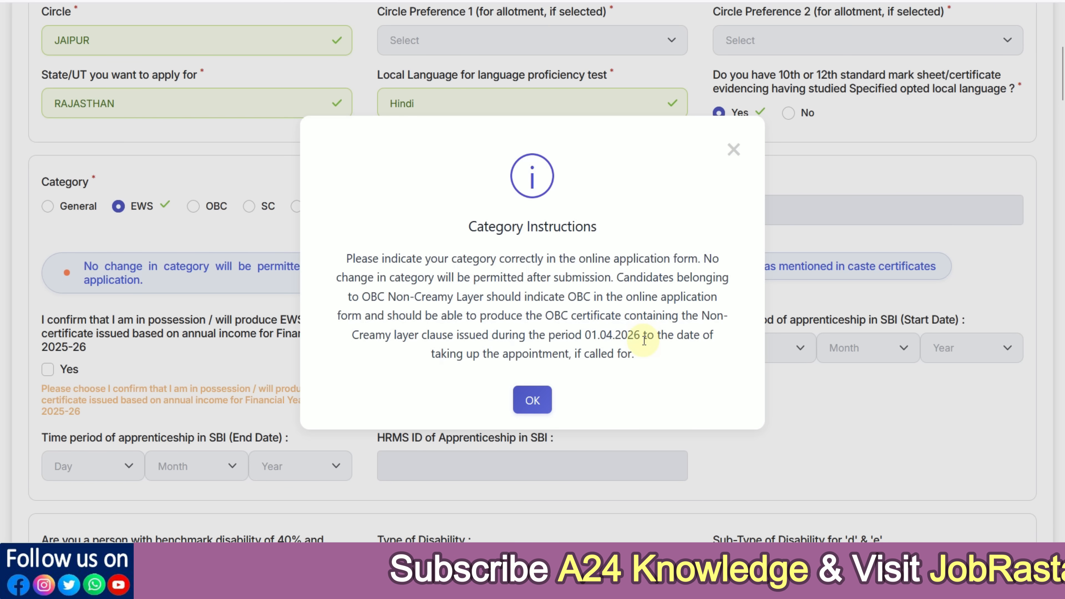
pyautogui.click(536, 401)
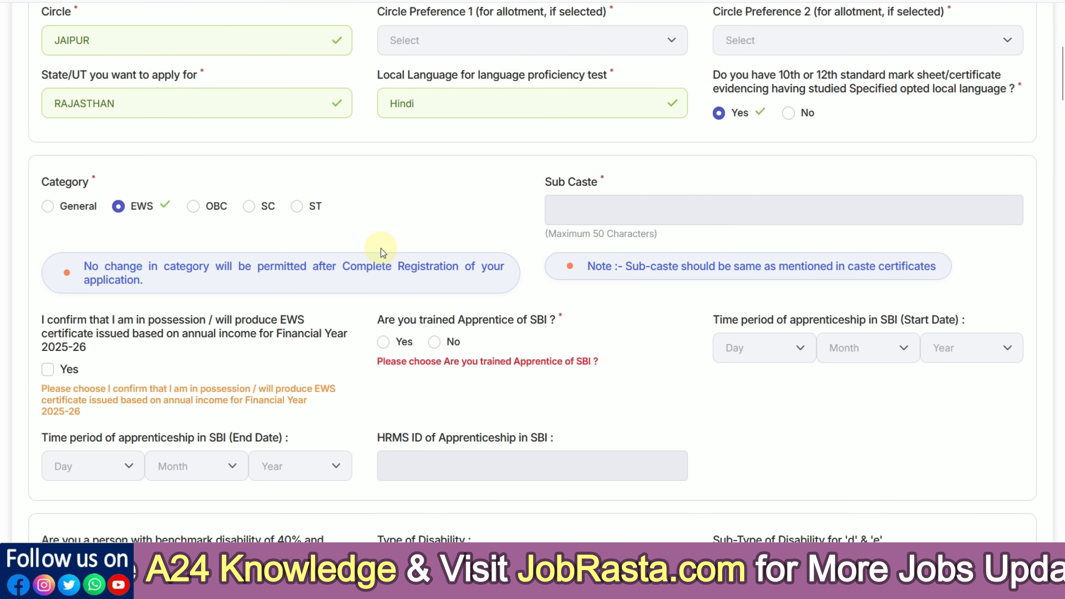
pyautogui.scroll(-2, 381, 248)
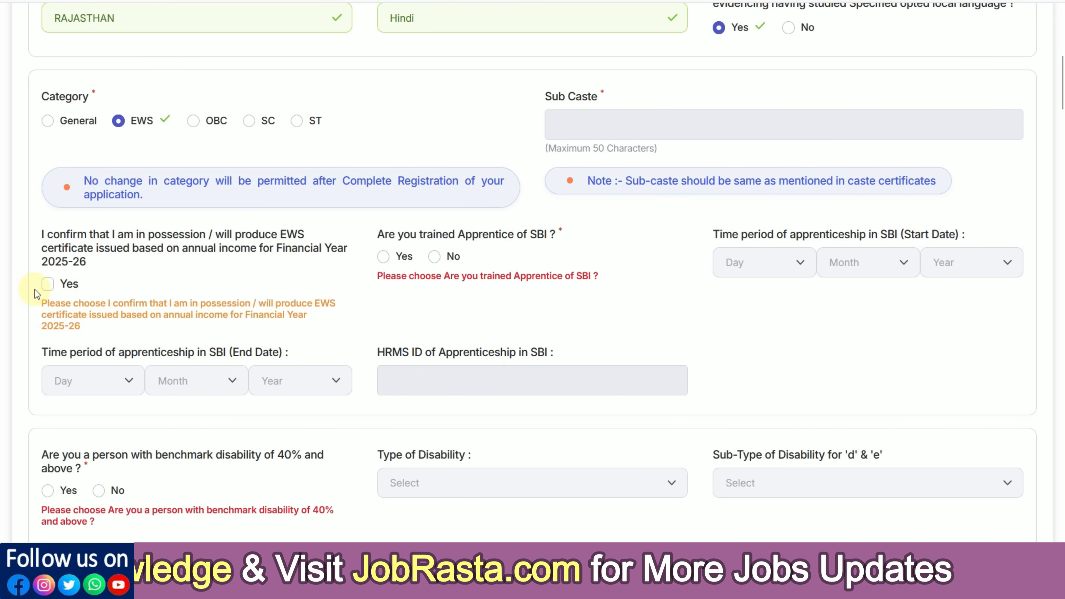
pyautogui.click(47, 288)
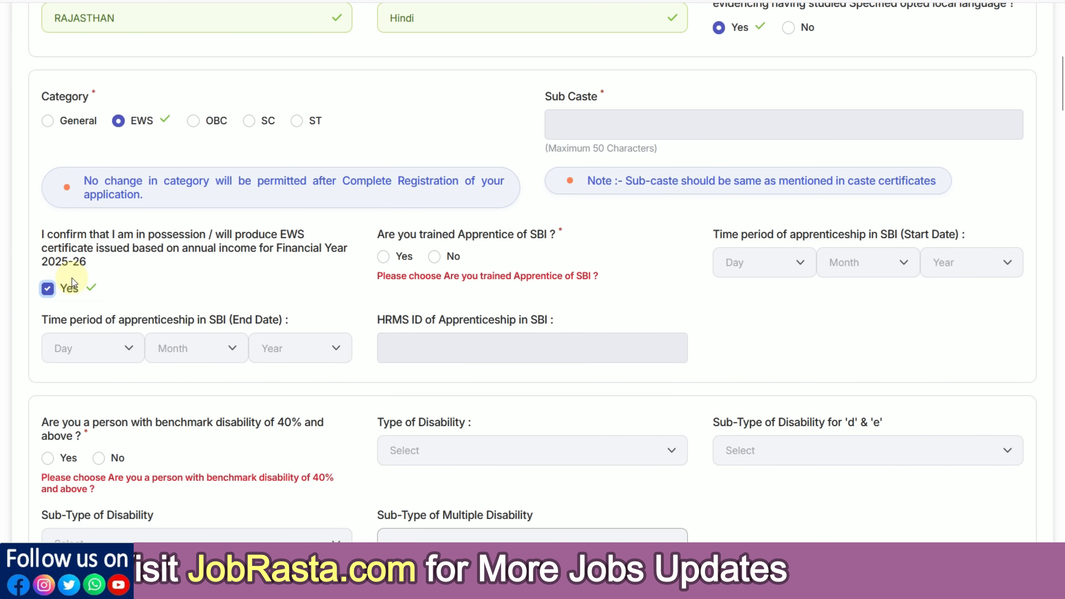
# Step: Change the category to OBC and acknowledge the category instructions
pyautogui.click(192, 120)
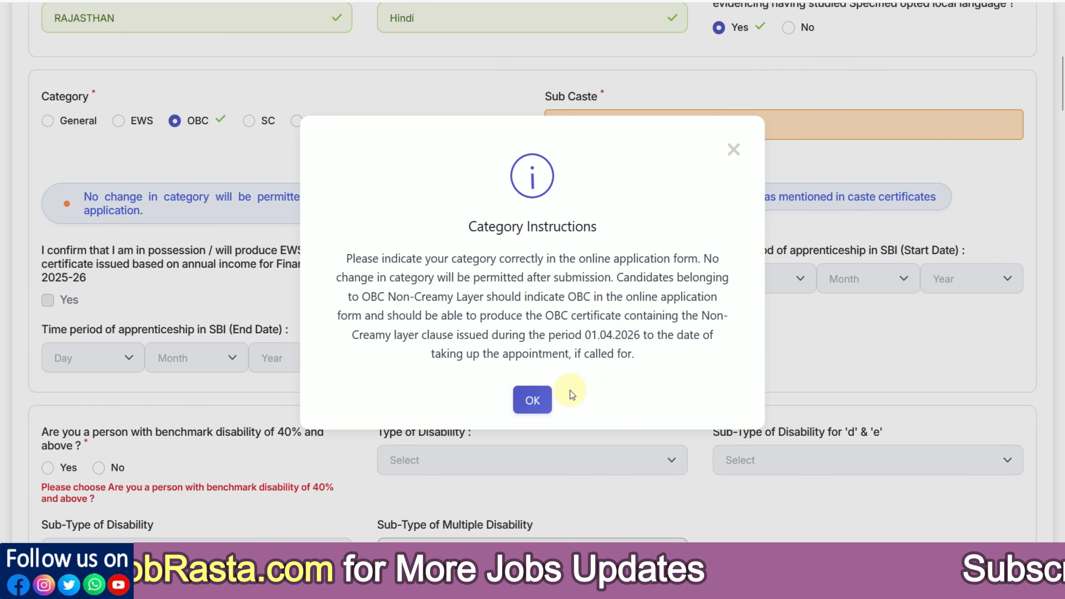
pyautogui.click(541, 399)
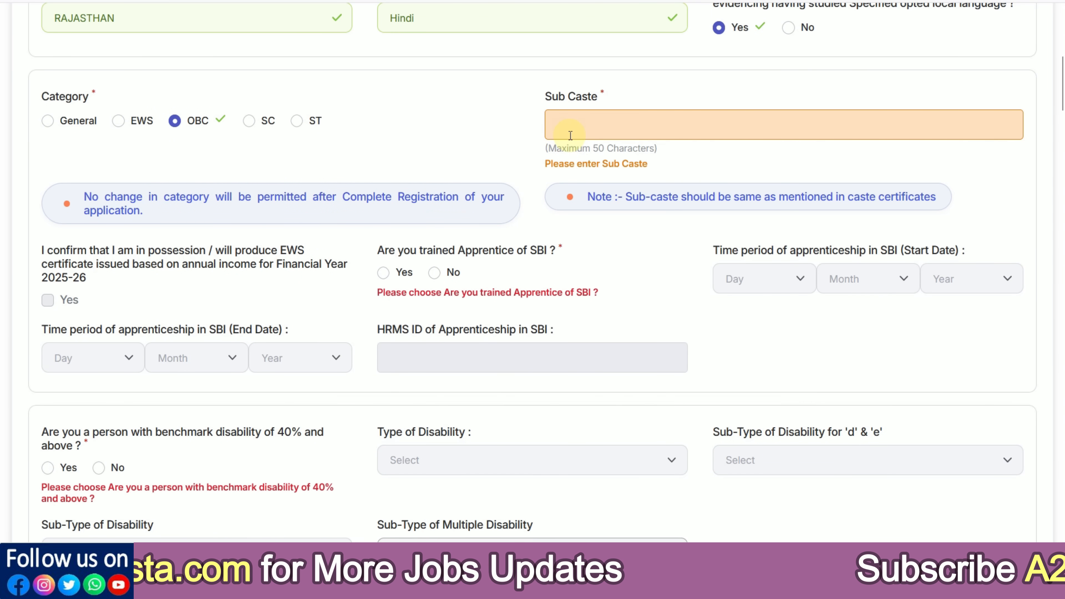
# Step: Set the category to SC, activate the Sub Caste field, and answer No to being a trained Apprentice of SBI
pyautogui.click(273, 128)
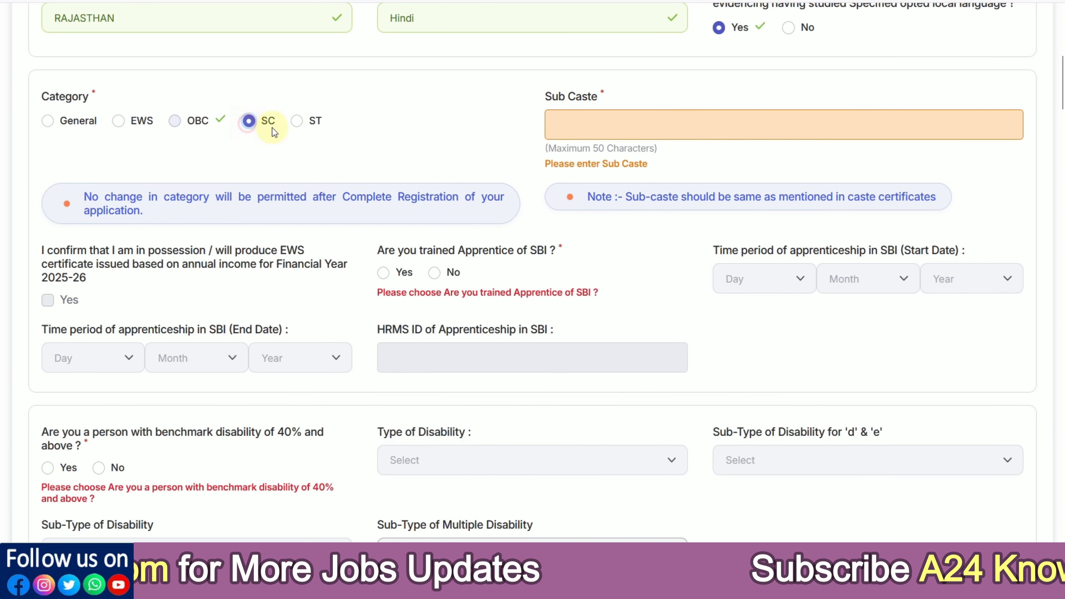
pyautogui.click(547, 401)
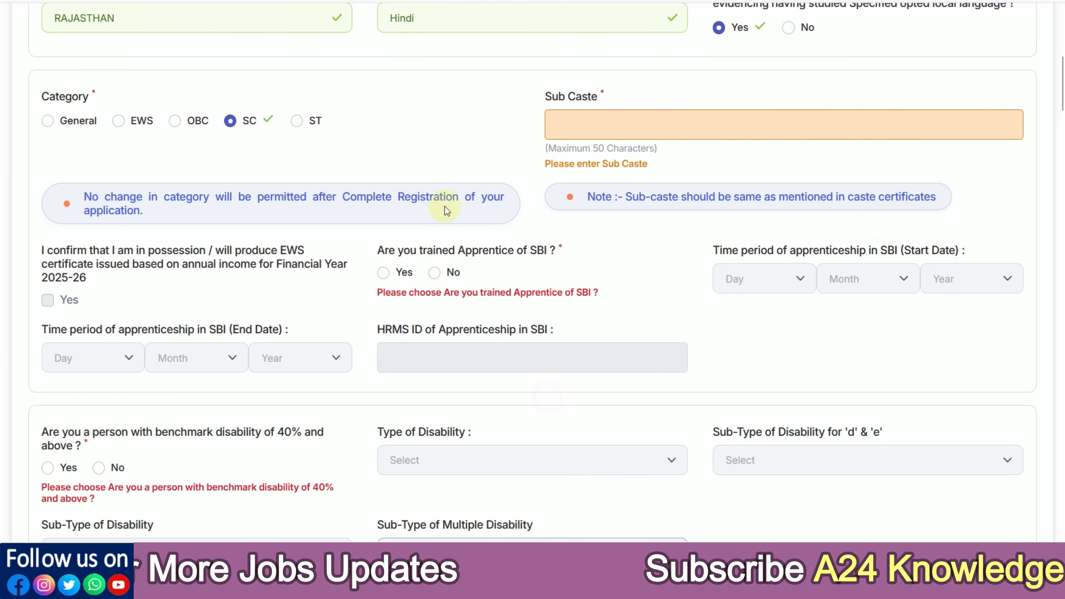
pyautogui.click(574, 133)
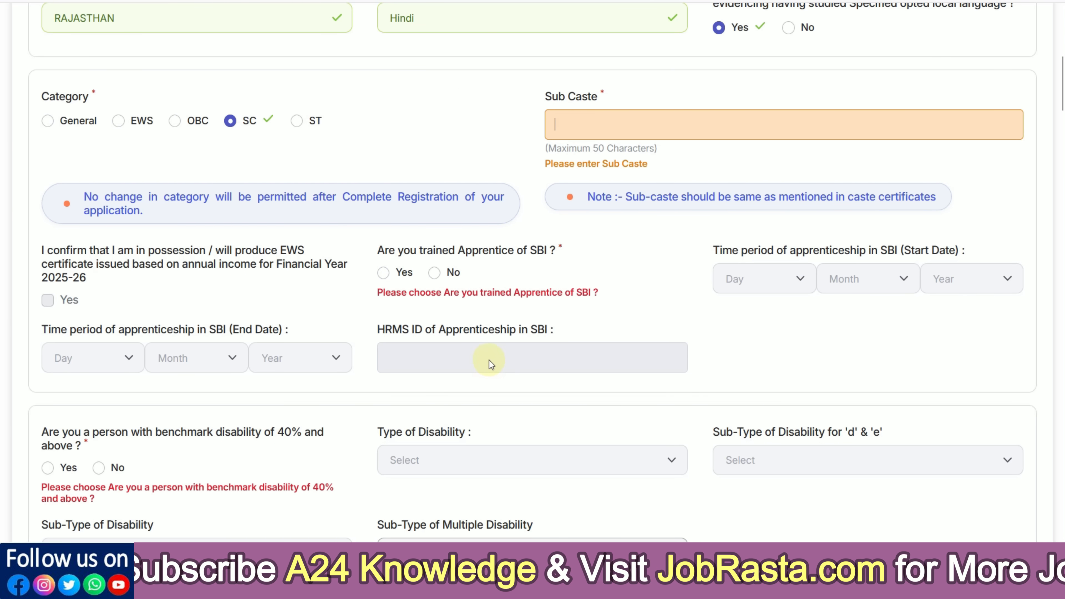
pyautogui.click(438, 274)
# Step: Answer Yes to the benchmark disability of 40% and above question and look through the Type of Disability options and related questions
pyautogui.scroll(-4, 470, 293)
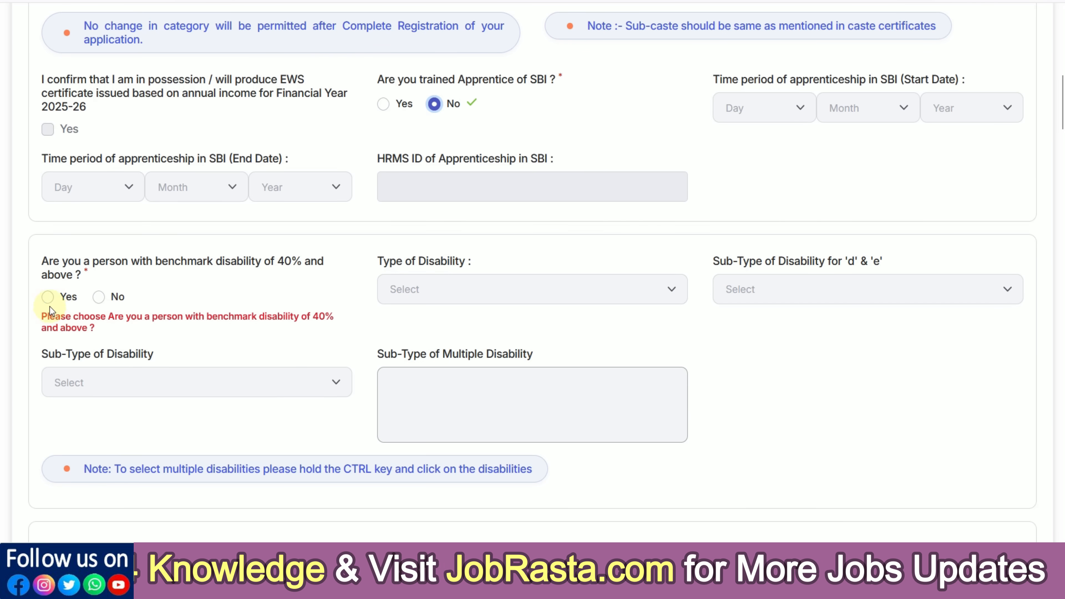
pyautogui.click(48, 297)
pyautogui.click(386, 296)
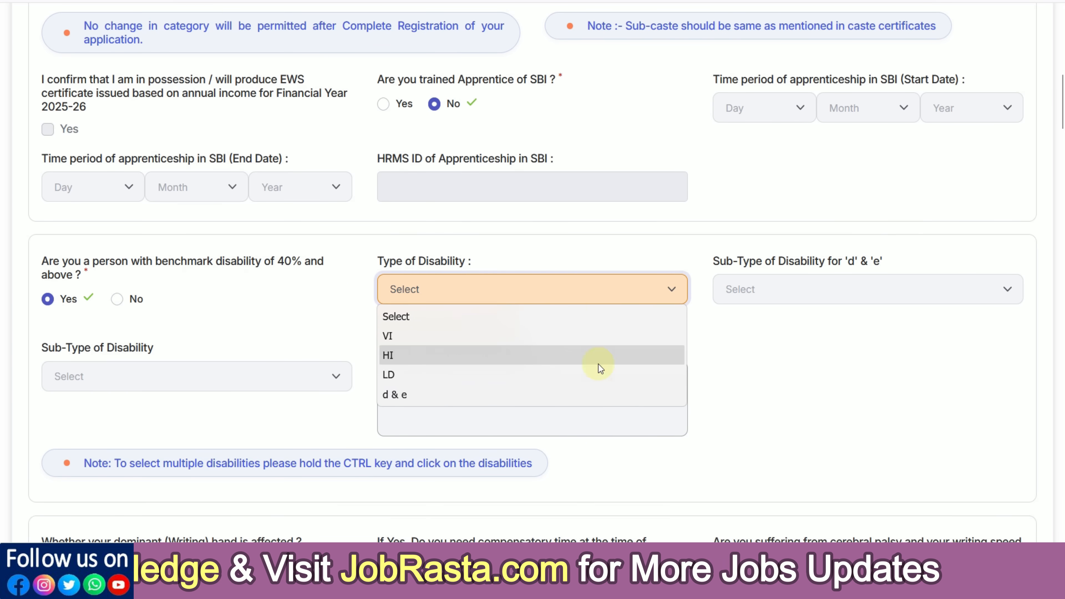
pyautogui.click(737, 361)
pyautogui.scroll(-6, 457, 374)
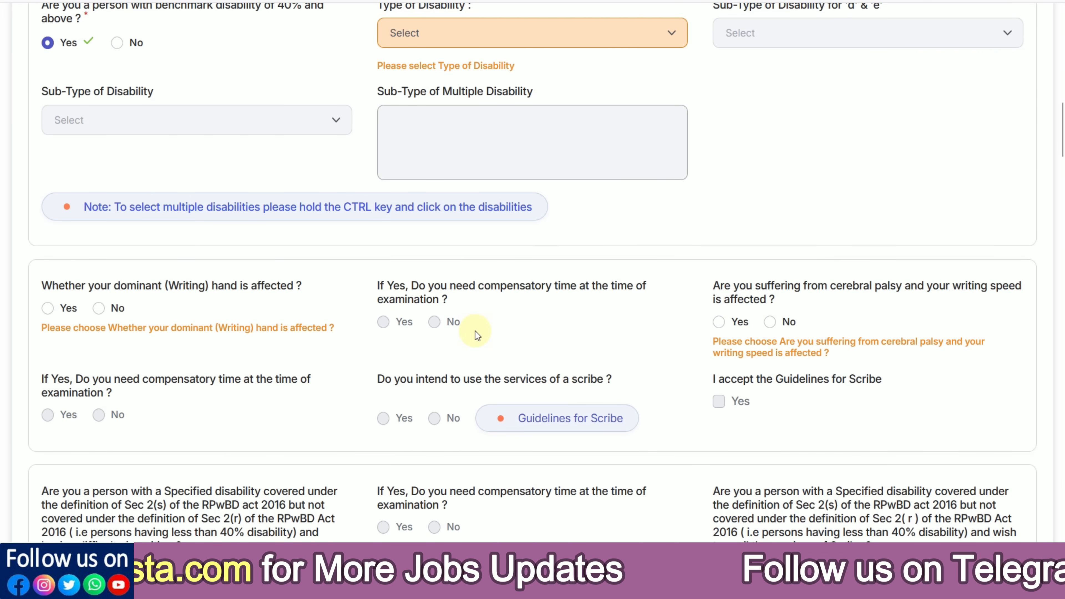
# Step: Answer No to being a person with benchmark disability of 40% and above
pyautogui.scroll(2, 366, 316)
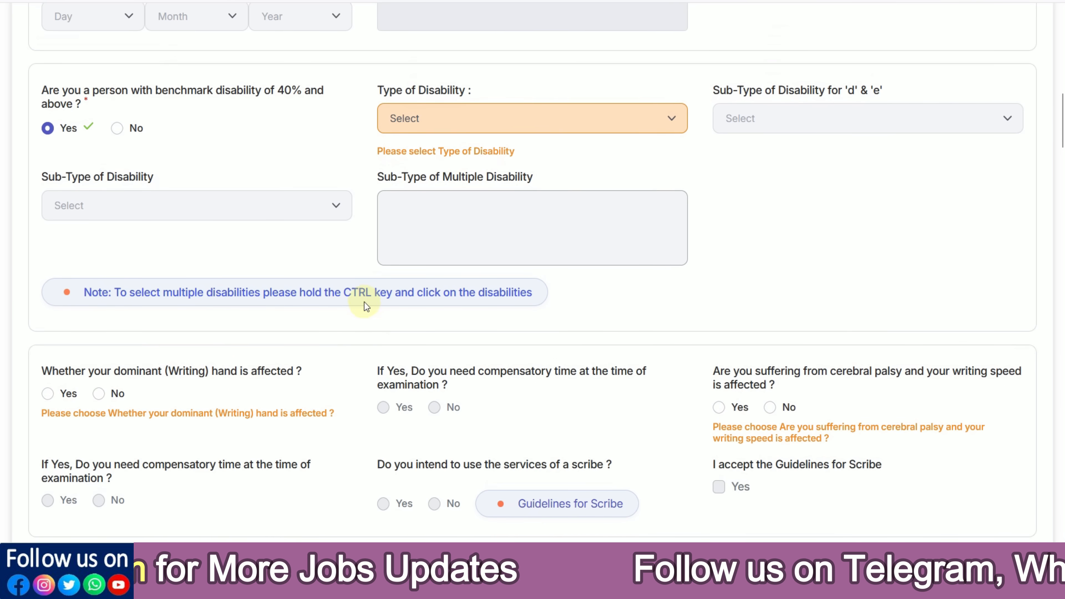
pyautogui.click(115, 130)
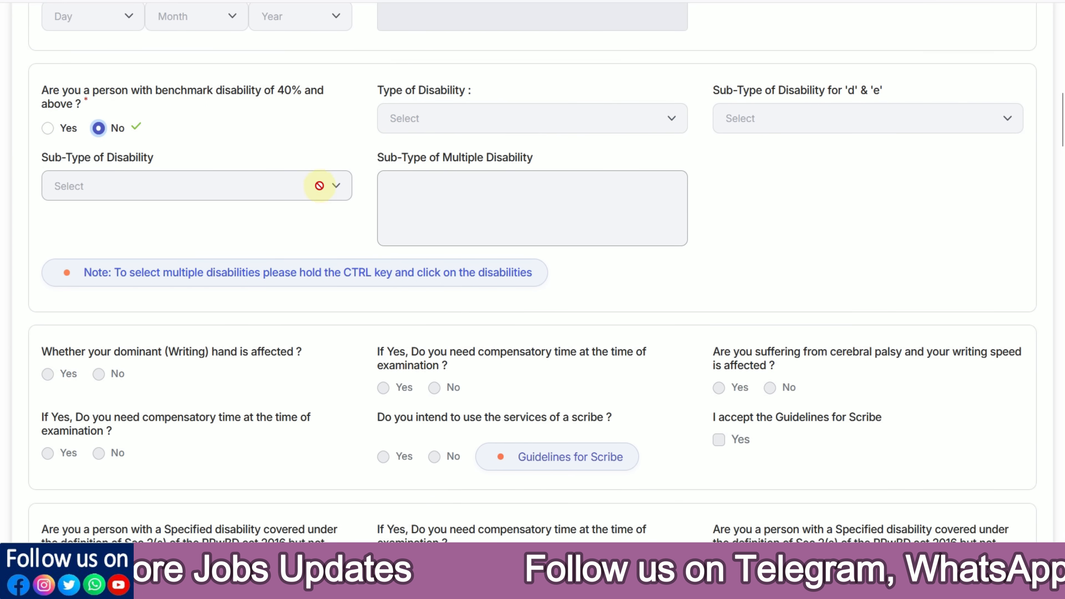
# Step: Answer No to having a specified disability below 40% with difficulty in writing, and set the religion to Hindu
pyautogui.scroll(-6, 174, 229)
pyautogui.click(115, 269)
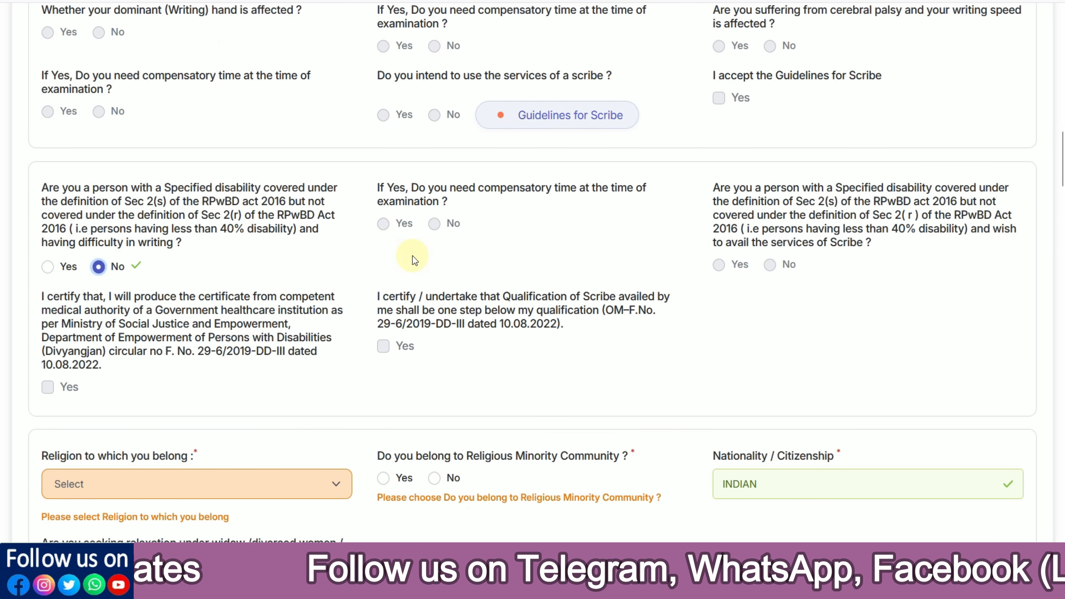
pyautogui.scroll(-5, 413, 255)
pyautogui.click(231, 239)
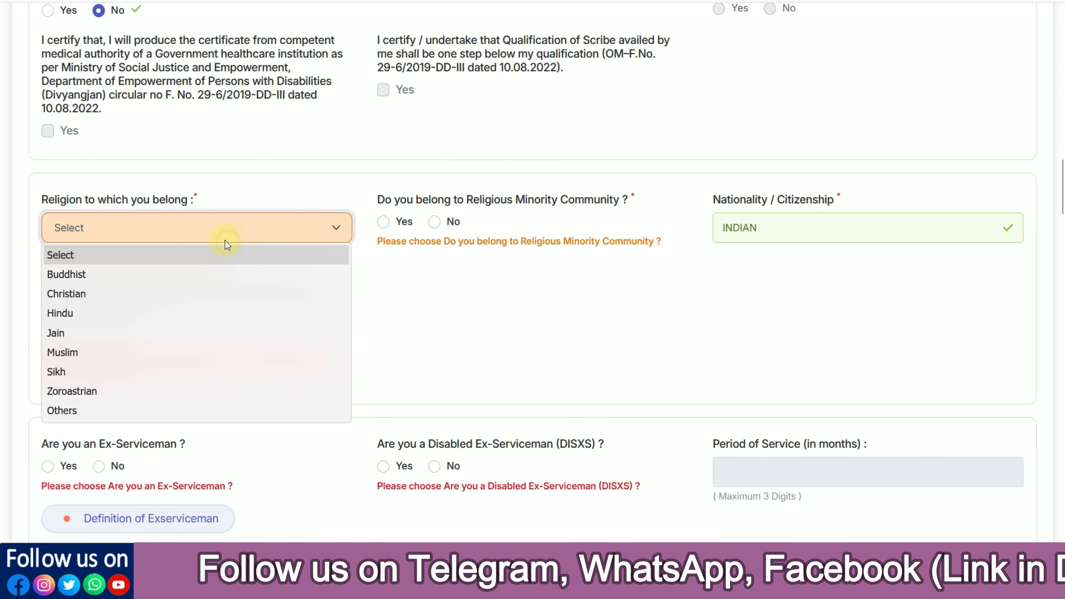
pyautogui.click(183, 311)
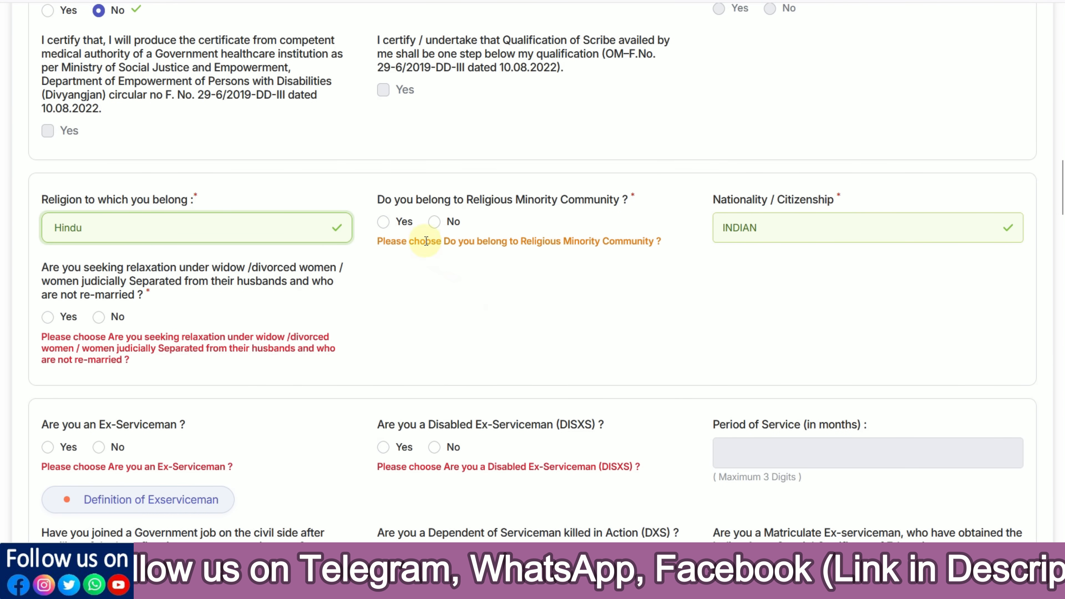
# Step: Answer No to belonging to a Religious Minority Community and No to seeking the widow/divorced/judicially separated women relaxation
pyautogui.click(384, 223)
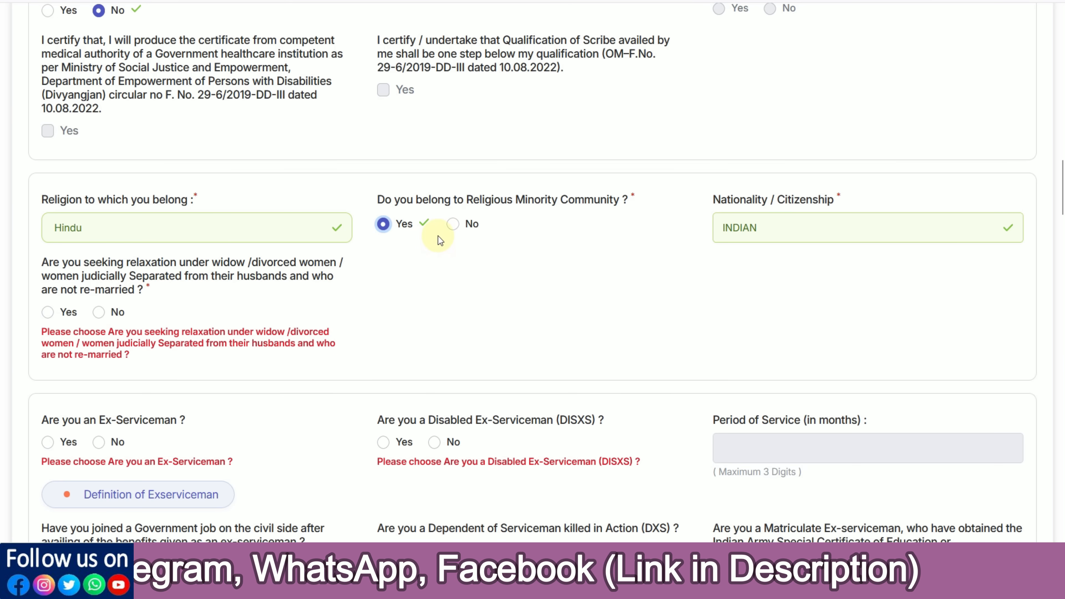
pyautogui.click(454, 225)
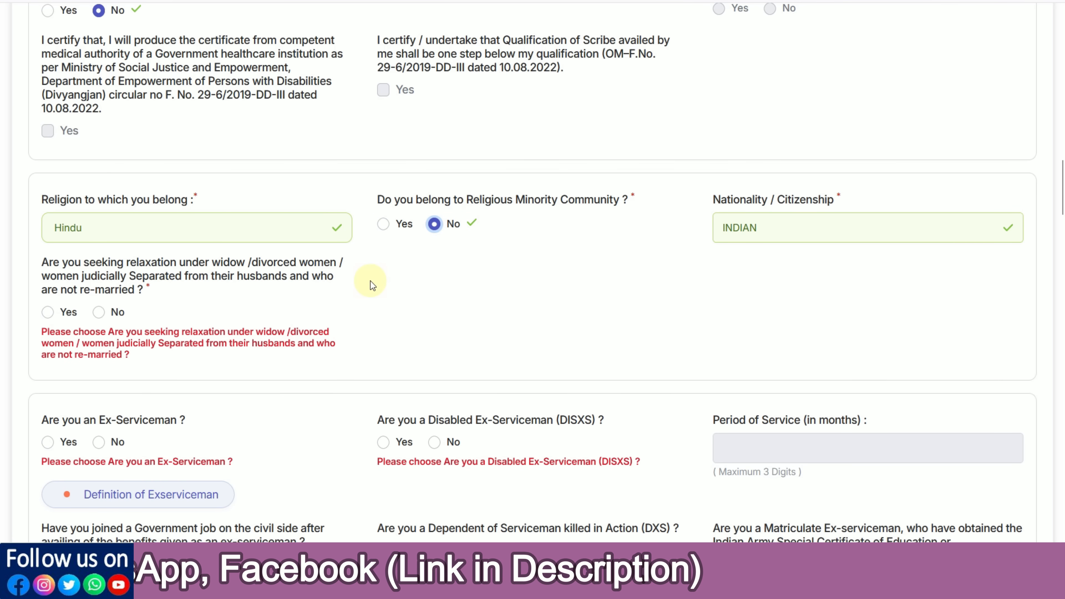
pyautogui.scroll(-2, 186, 285)
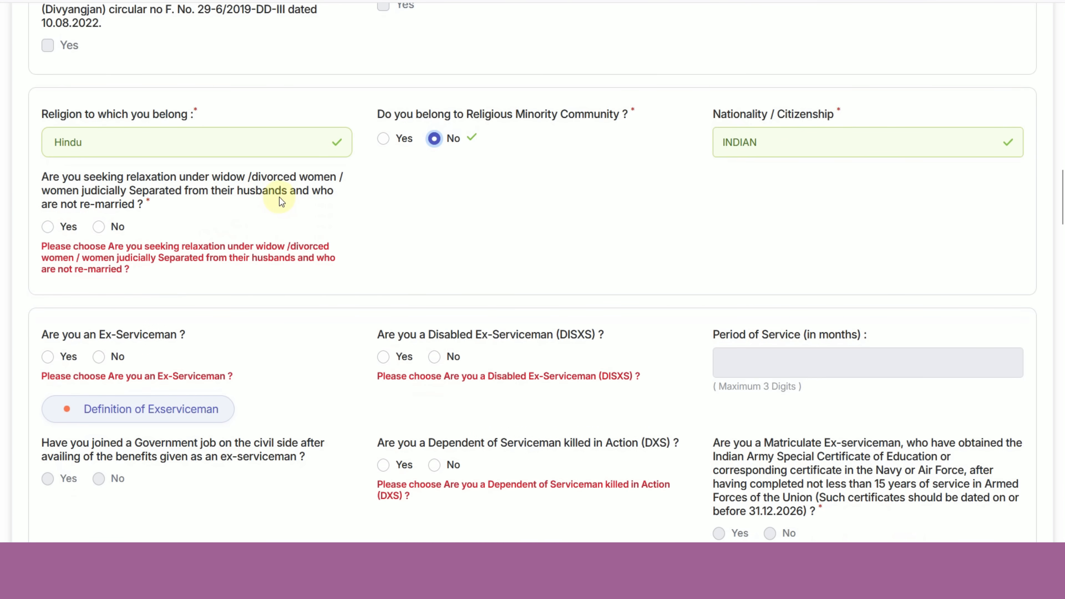
pyautogui.click(98, 227)
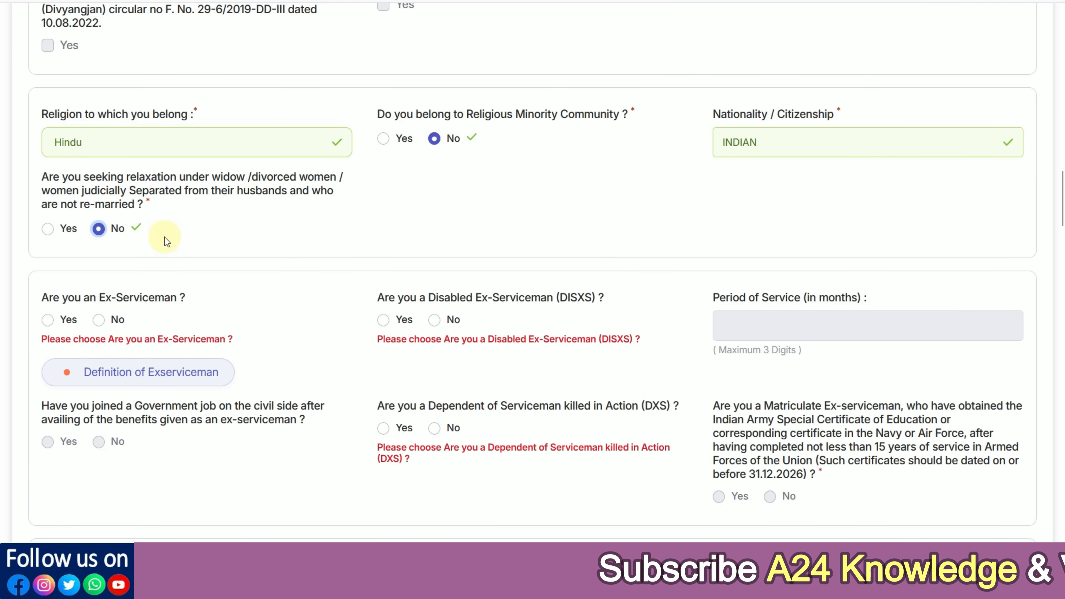
# Step: Answer No to the Ex-Serviceman, Disabled Ex-Serviceman (DISXS) and Dependent of Serviceman killed in Action (DXS) questions
pyautogui.scroll(-2, 176, 239)
pyautogui.click(97, 234)
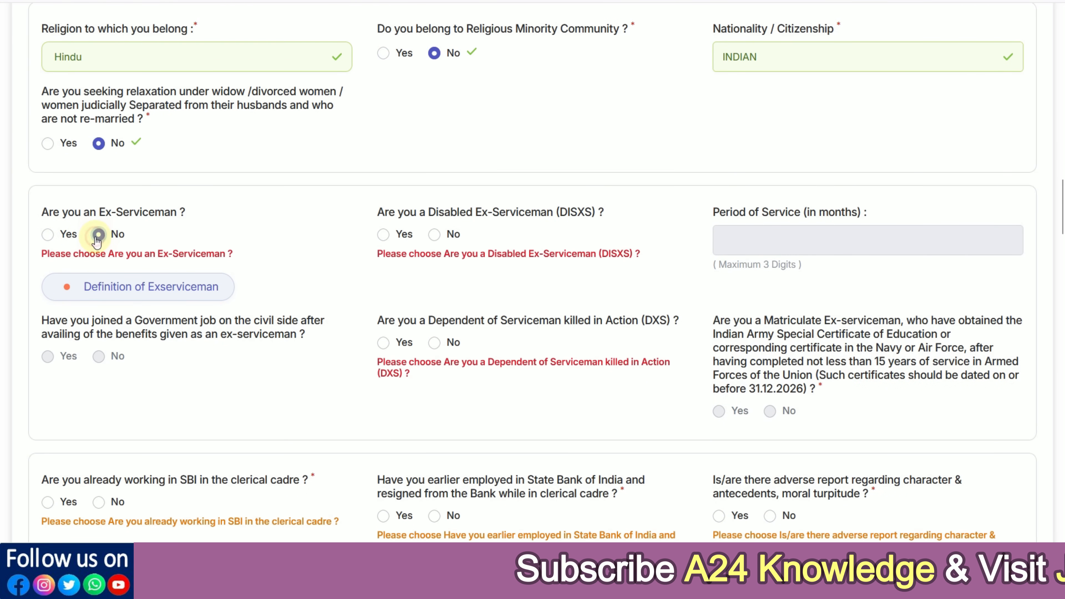
pyautogui.click(434, 235)
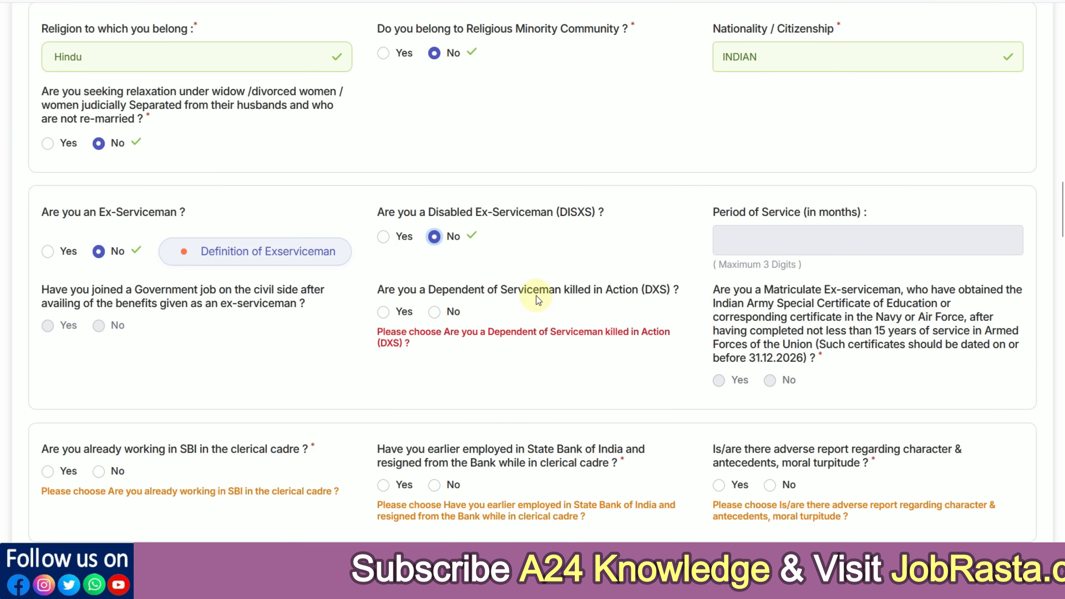
pyautogui.click(434, 312)
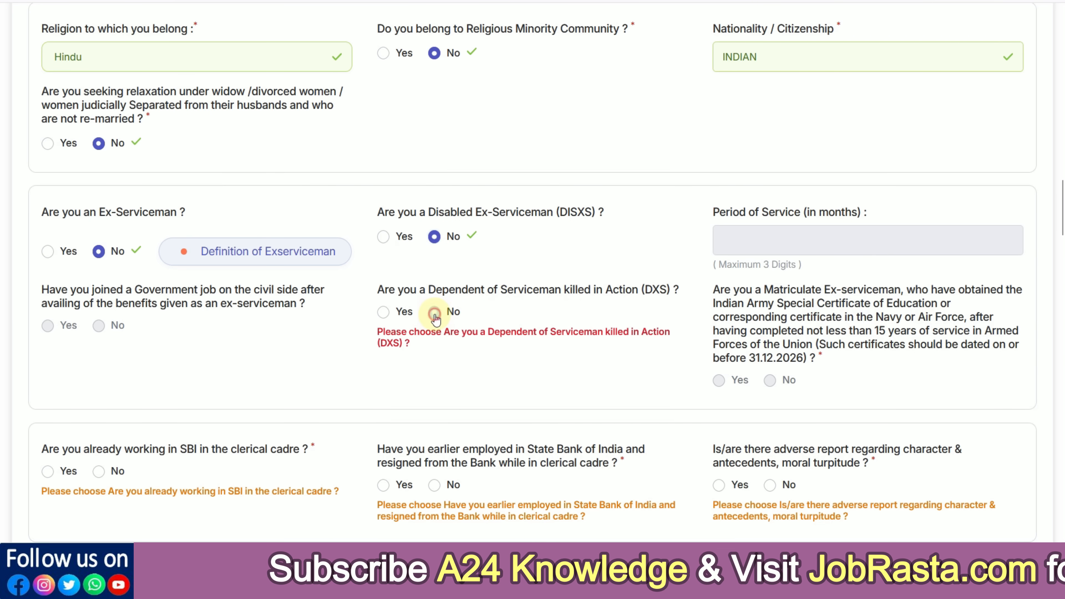
# Step: Answer No to the questions on current SBI clerical work, earlier SBI clerical employment and resignation, and adverse character report
pyautogui.scroll(-5, 234, 312)
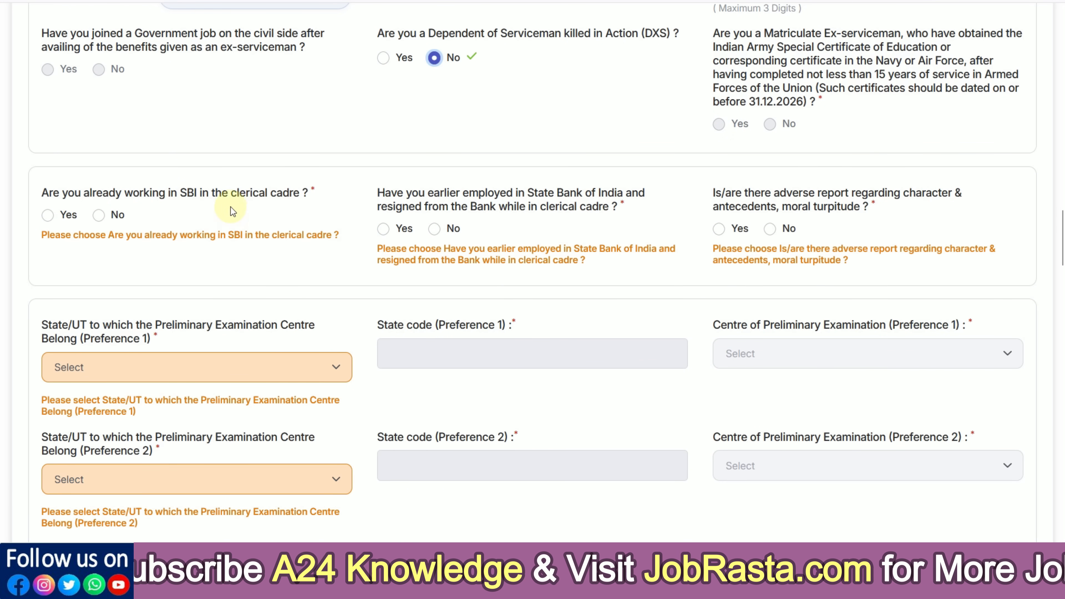
pyautogui.click(99, 216)
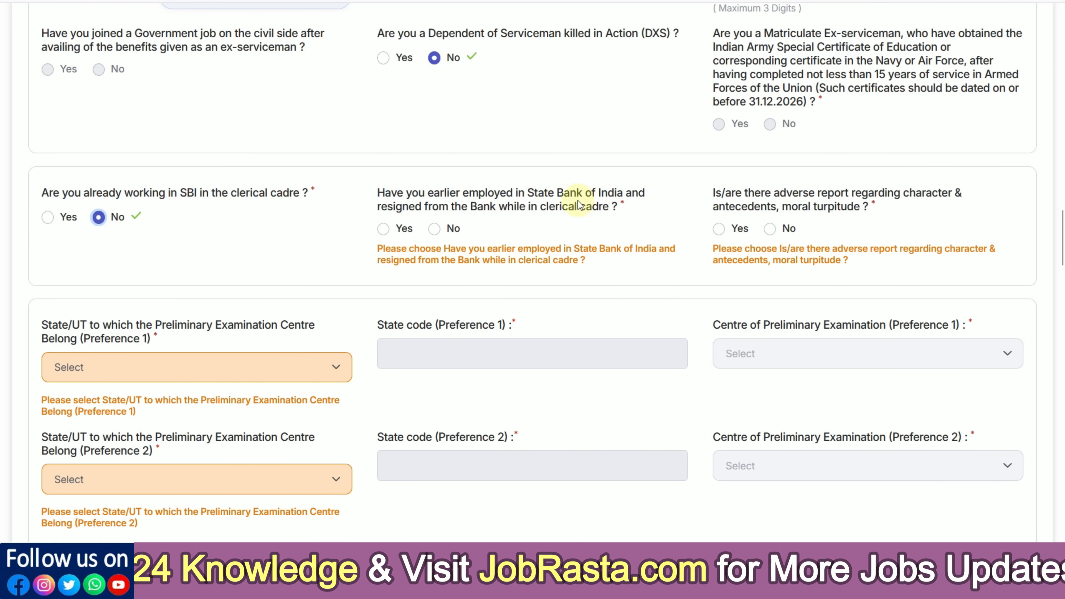
pyautogui.click(434, 229)
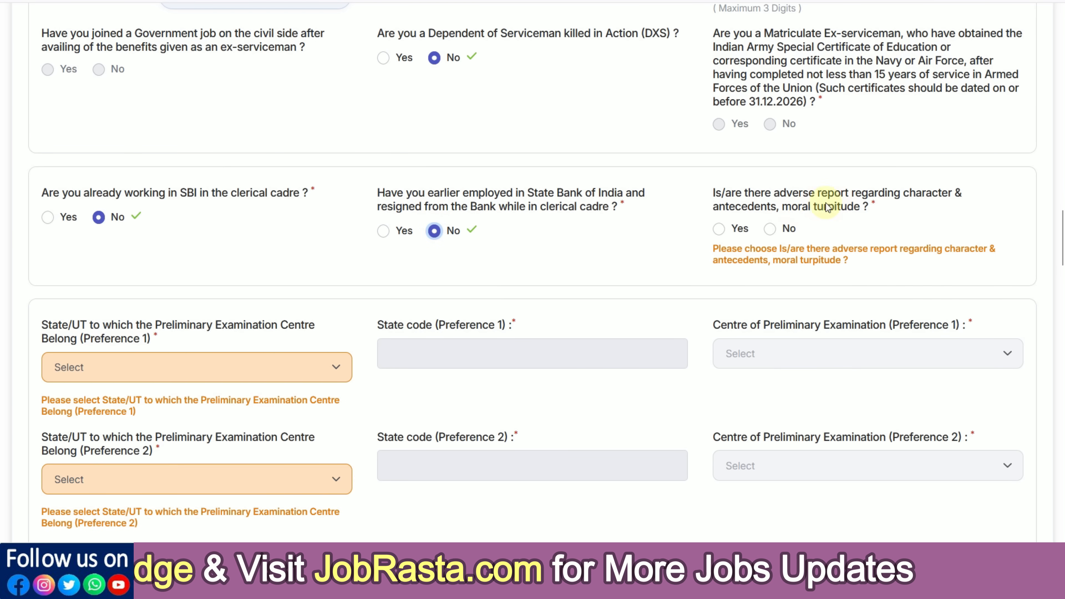
pyautogui.click(771, 230)
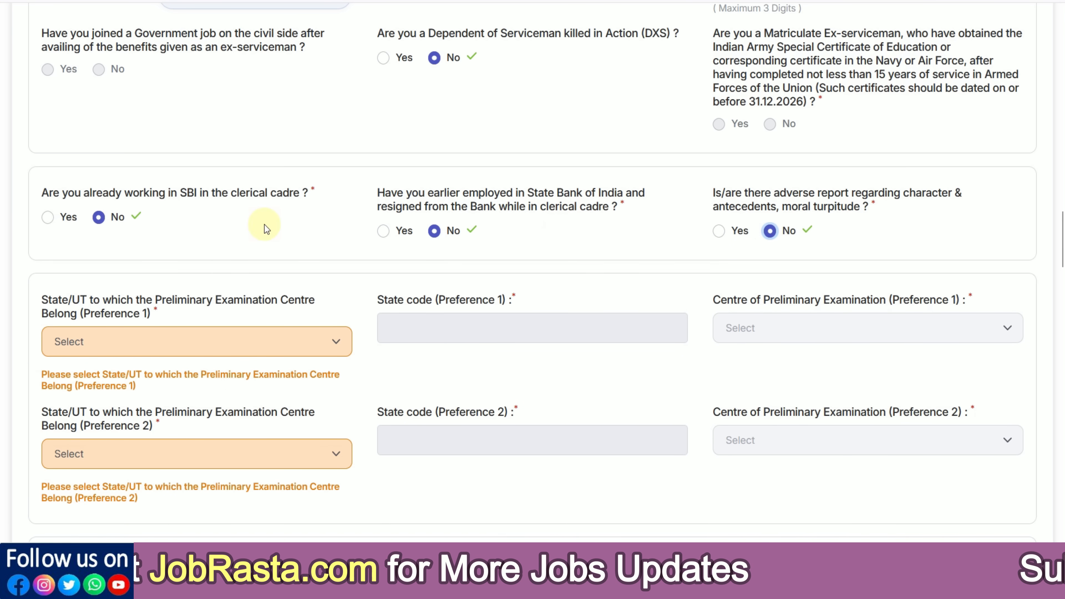
# Step: Set Preference 1 for the Preliminary Examination to the state Rajasthan with Jaipur as the centre
pyautogui.scroll(-4, 264, 225)
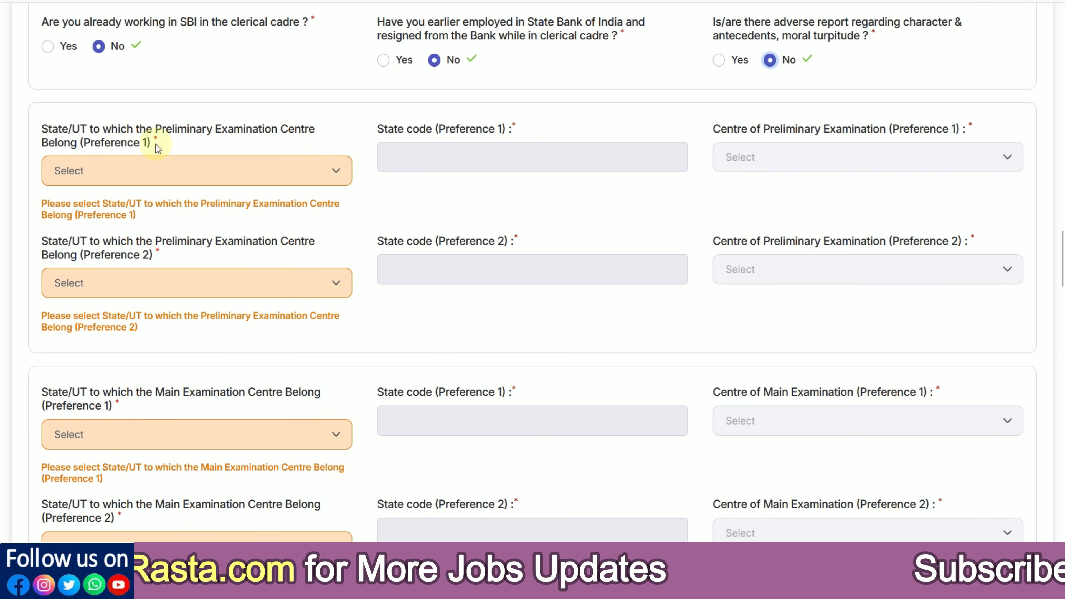
pyautogui.click(142, 172)
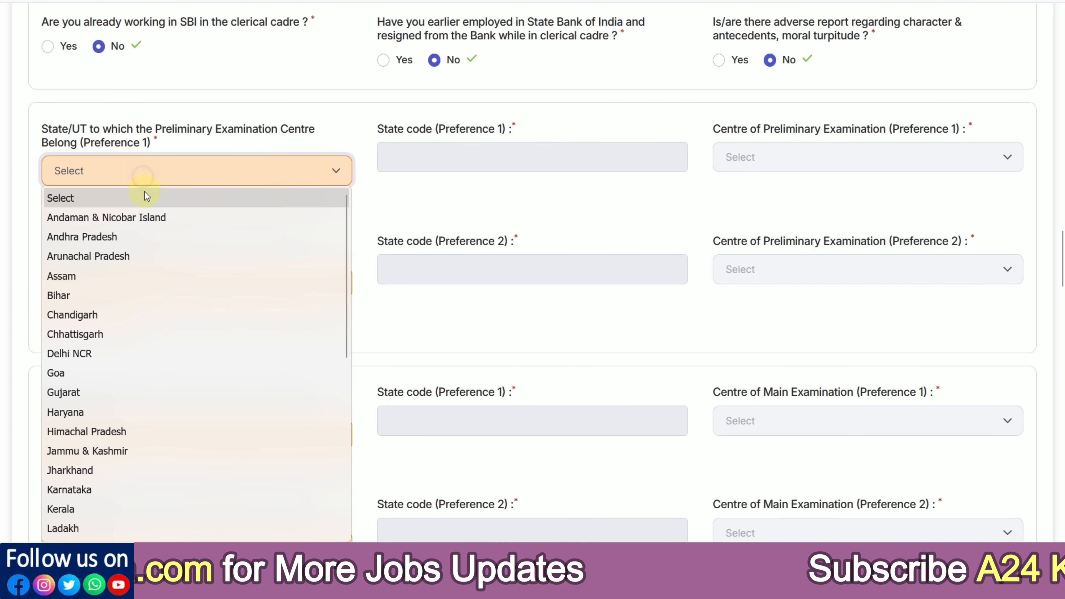
pyautogui.scroll(-5, 137, 365)
pyautogui.click(121, 387)
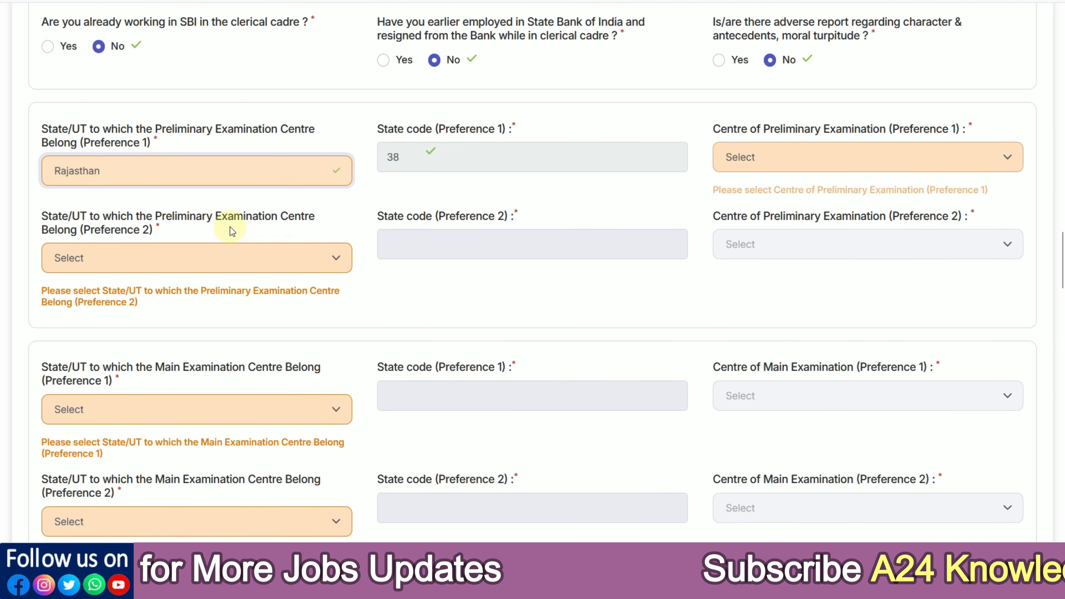
pyautogui.click(787, 167)
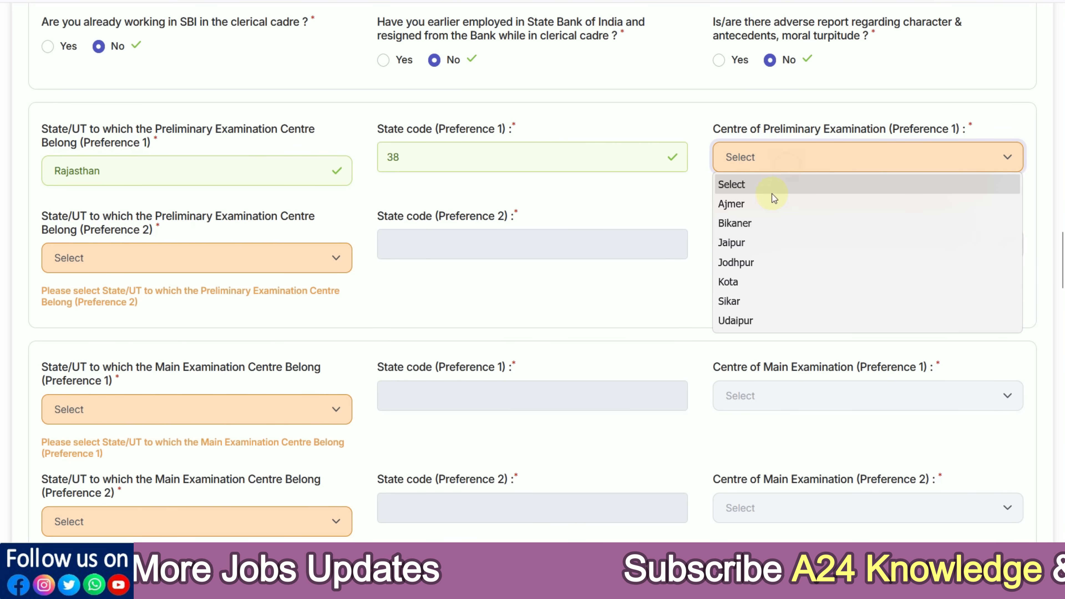
pyautogui.click(755, 240)
# Step: Select Rajasthan as the Preference 2 state for the Preliminary Examination and view its available centres
pyautogui.click(274, 265)
pyautogui.scroll(-5, 213, 377)
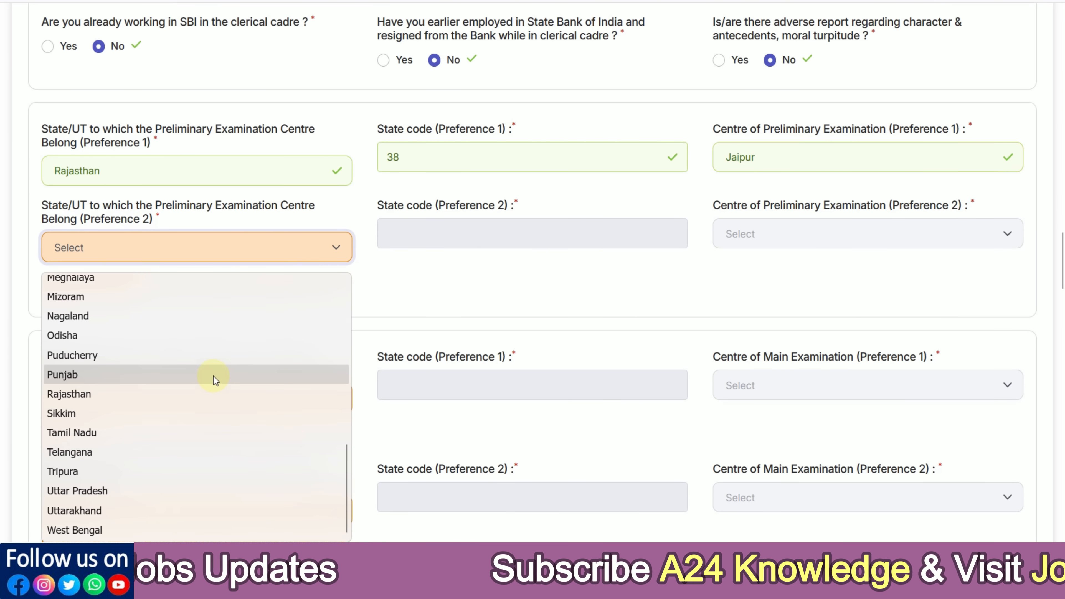
pyautogui.click(160, 393)
pyautogui.click(766, 239)
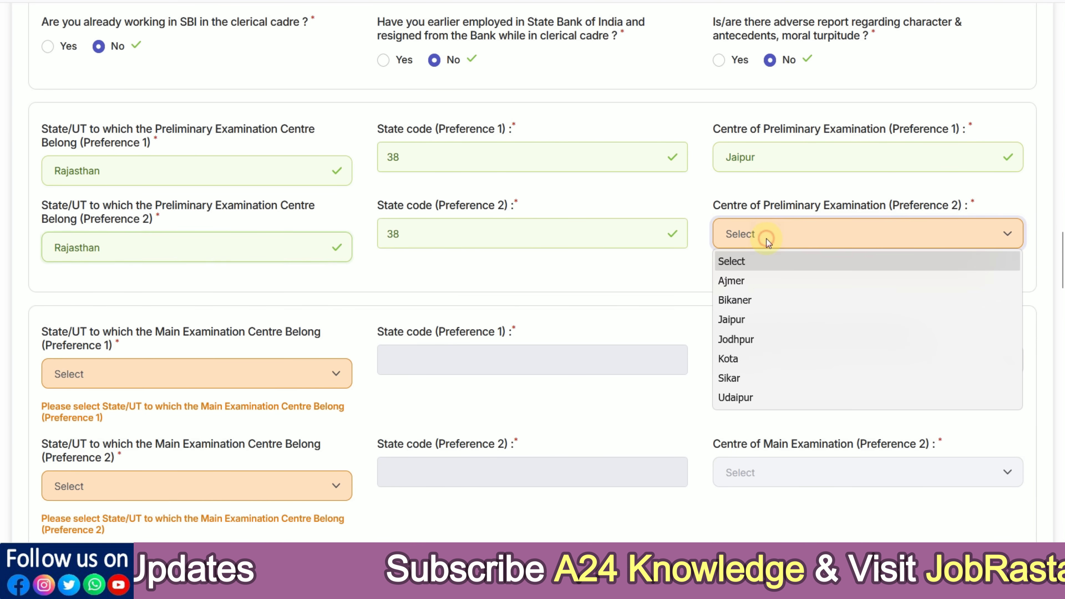
# Step: Set Preference 2 for the Preliminary Examination to the state Delhi NCR with Delhi/NCR (All NCR cities) as the centre
pyautogui.click(257, 256)
pyautogui.scroll(5, 205, 337)
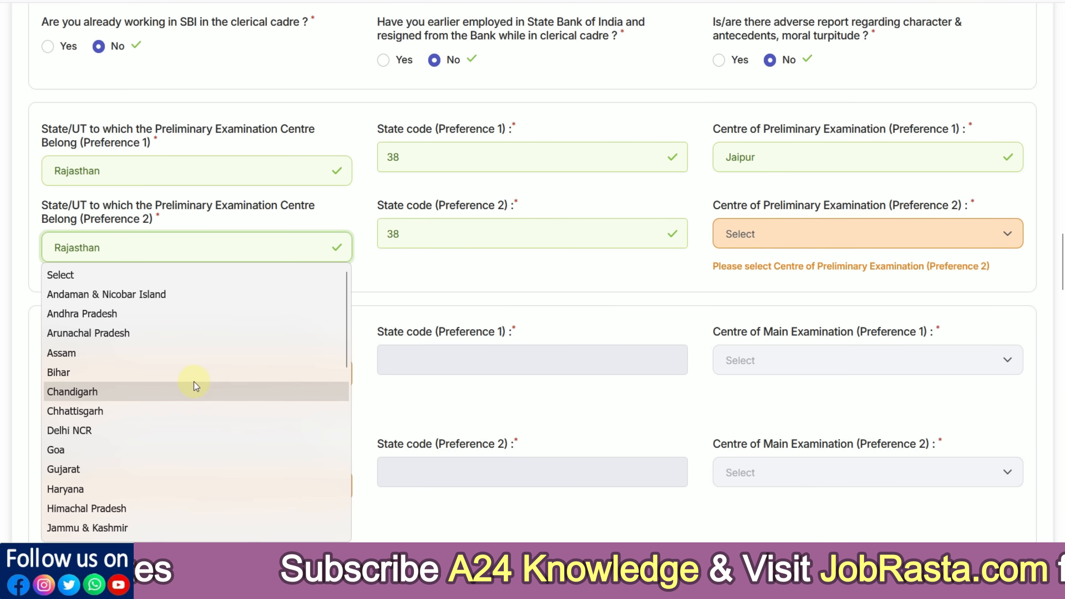
pyautogui.click(131, 435)
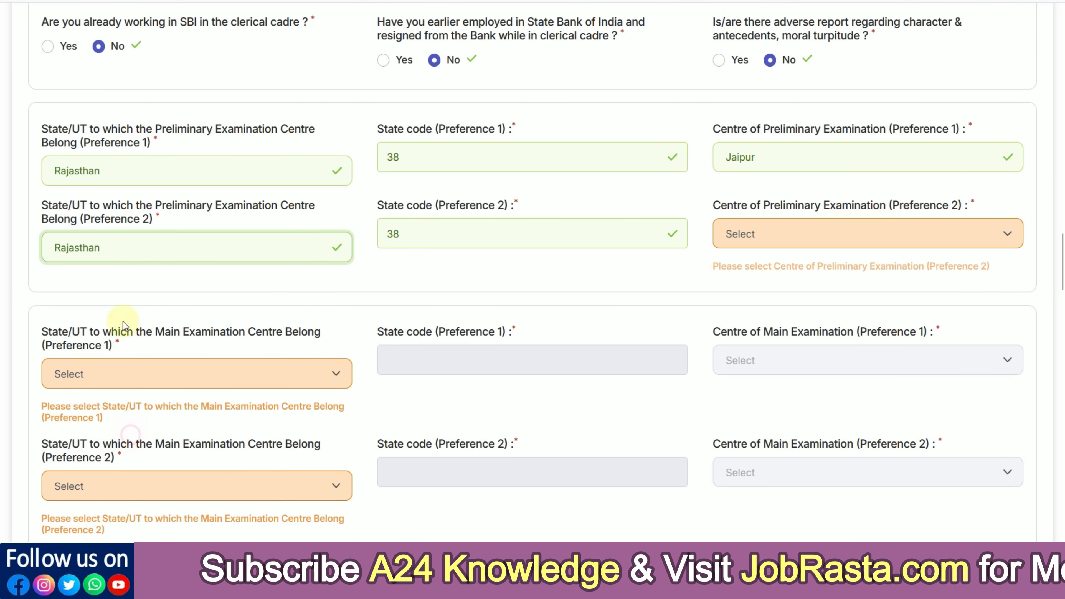
pyautogui.click(745, 245)
pyautogui.click(725, 281)
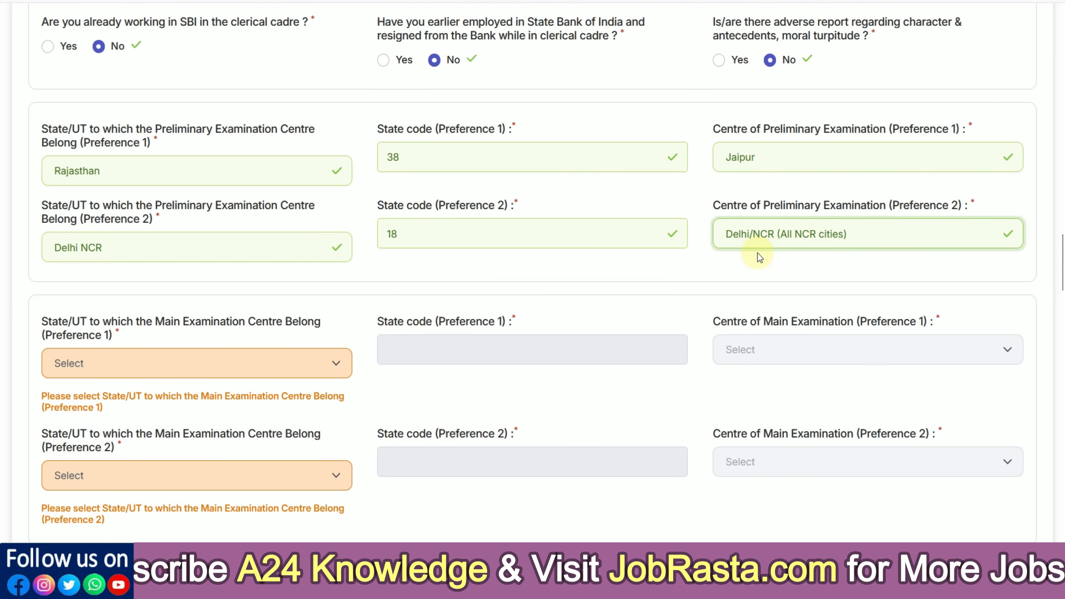
# Step: Set Preference 1 for the Main Examination to the state Rajasthan with Jaipur as the centre
pyautogui.scroll(-4, 235, 258)
pyautogui.click(170, 200)
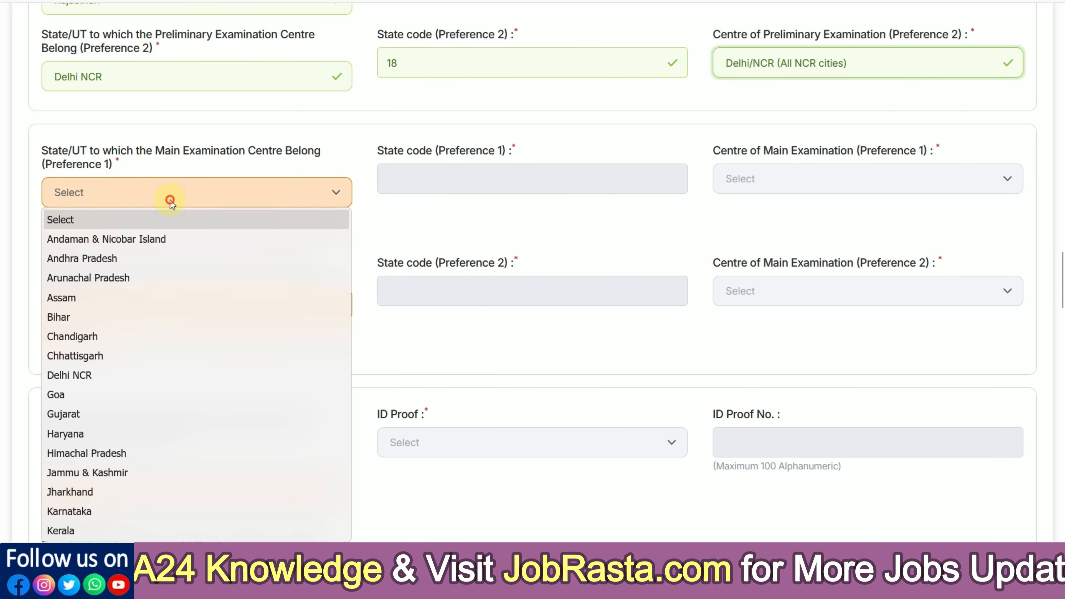
pyautogui.scroll(-6, 111, 391)
pyautogui.click(109, 392)
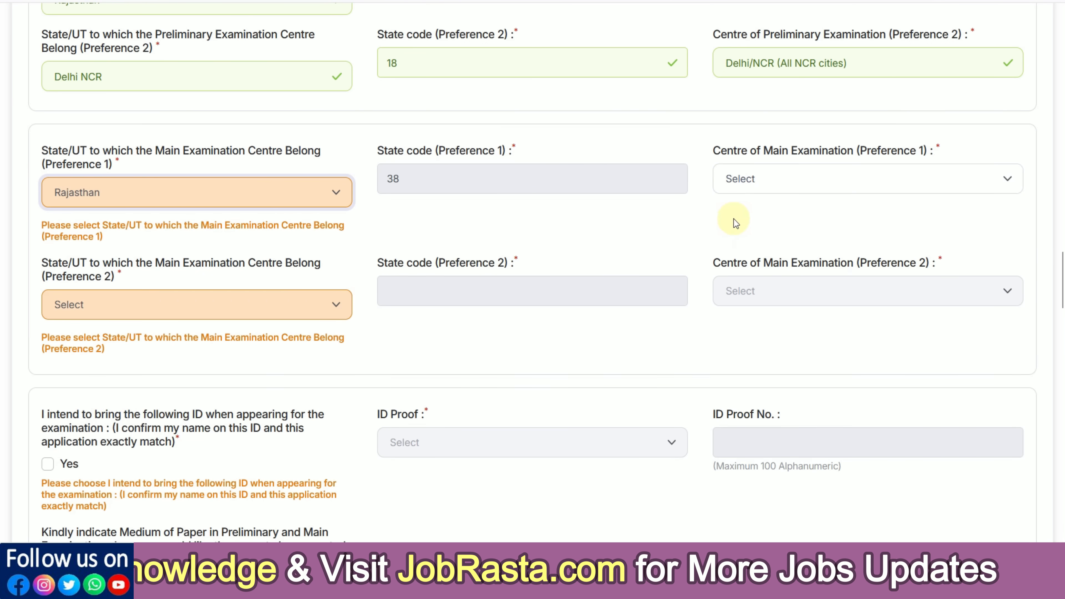
pyautogui.click(750, 189)
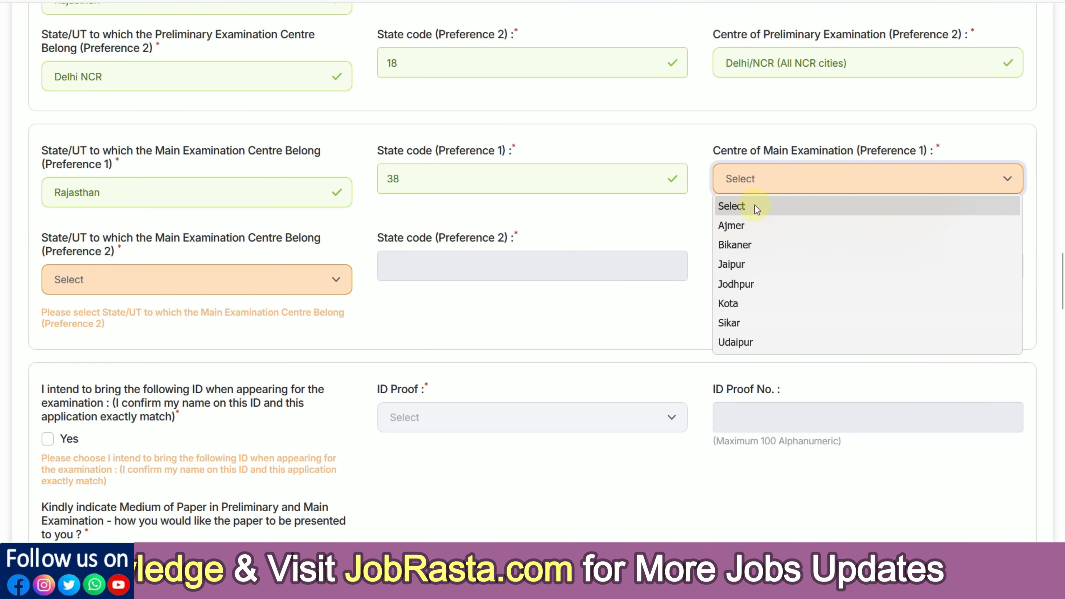
pyautogui.click(743, 266)
# Step: Set Preference 2 for the Main Examination to the state Delhi NCR with Delhi/NCR (All NCR cities) as the centre
pyautogui.click(190, 279)
pyautogui.scroll(-5, 150, 456)
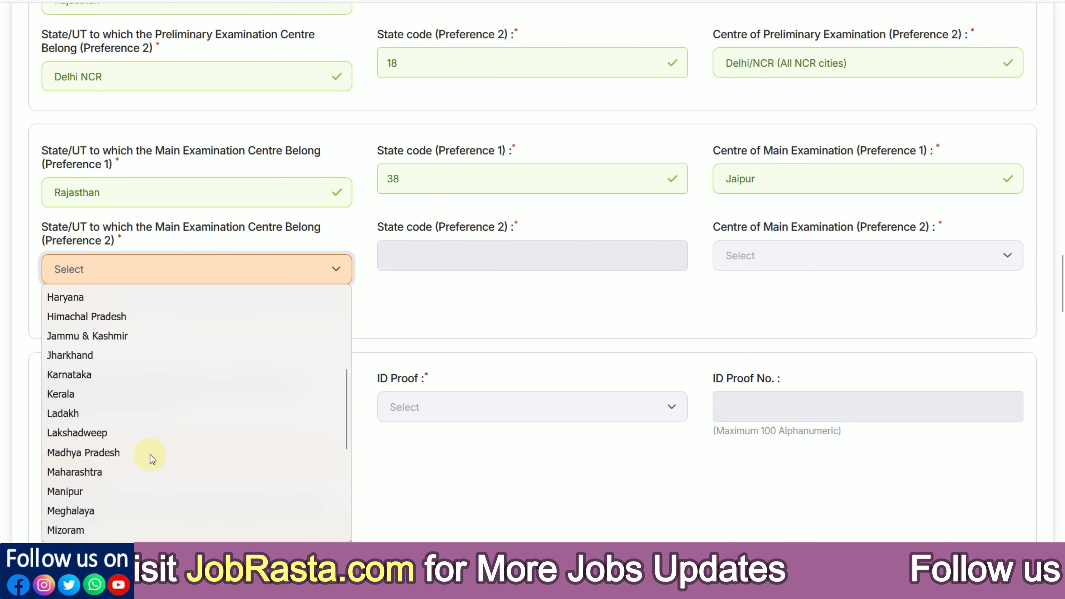
pyautogui.scroll(3, 149, 454)
pyautogui.click(86, 352)
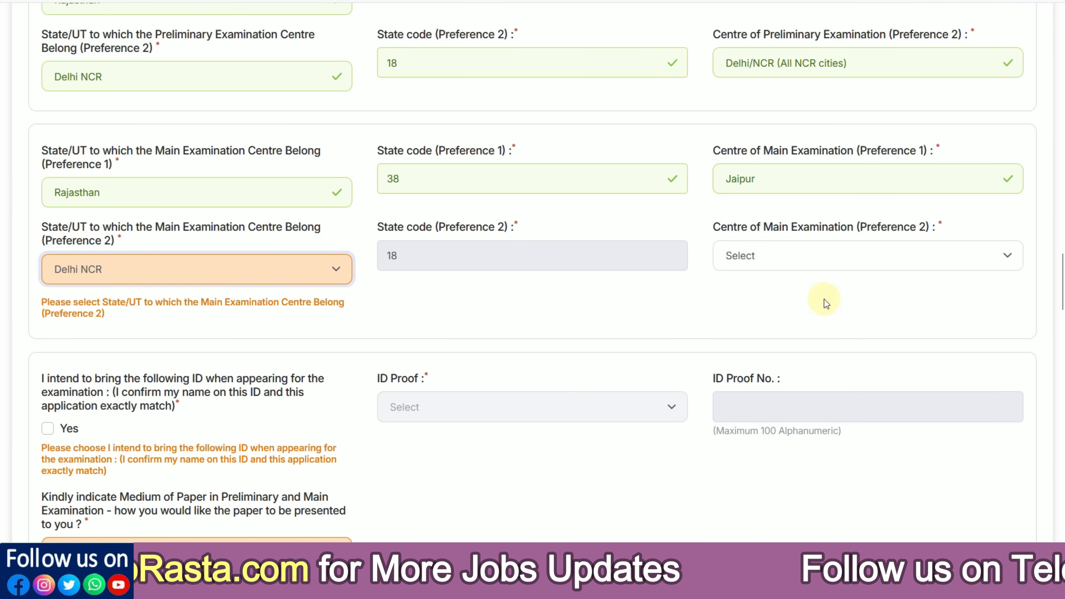
pyautogui.click(744, 269)
pyautogui.click(745, 297)
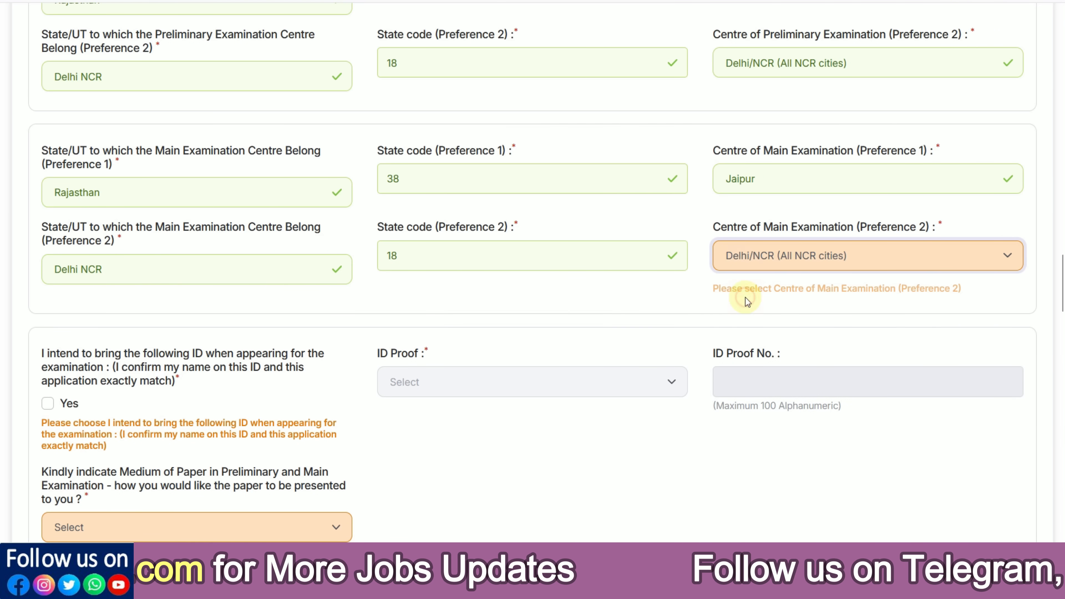
# Step: Confirm bringing an Aadhaar Card as the ID proof for the examination and set the medium of paper to English and Hindi
pyautogui.scroll(-2, 354, 354)
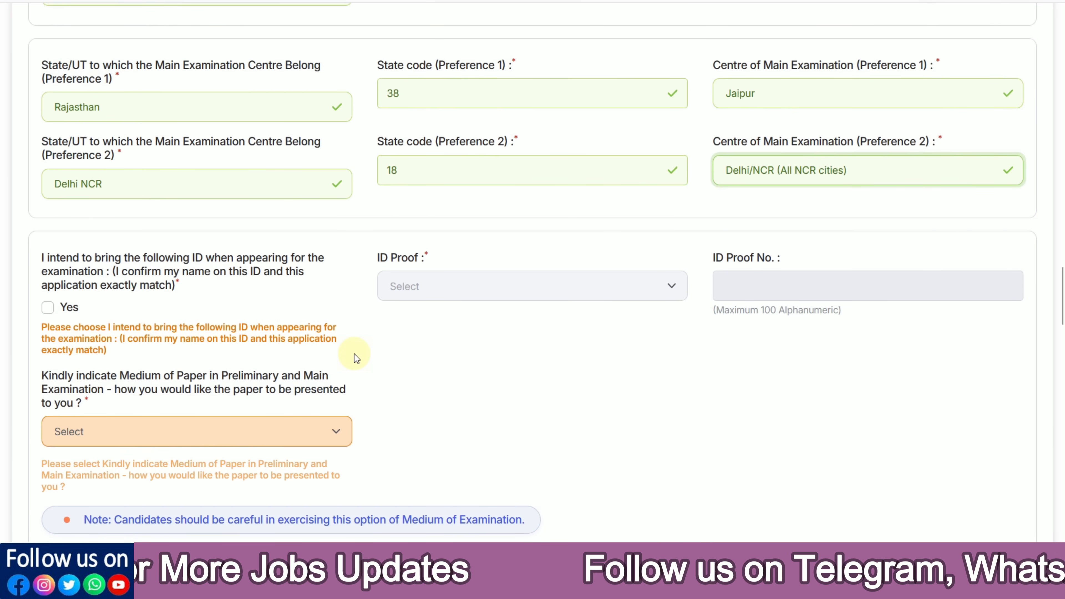
pyautogui.scroll(-2, 354, 354)
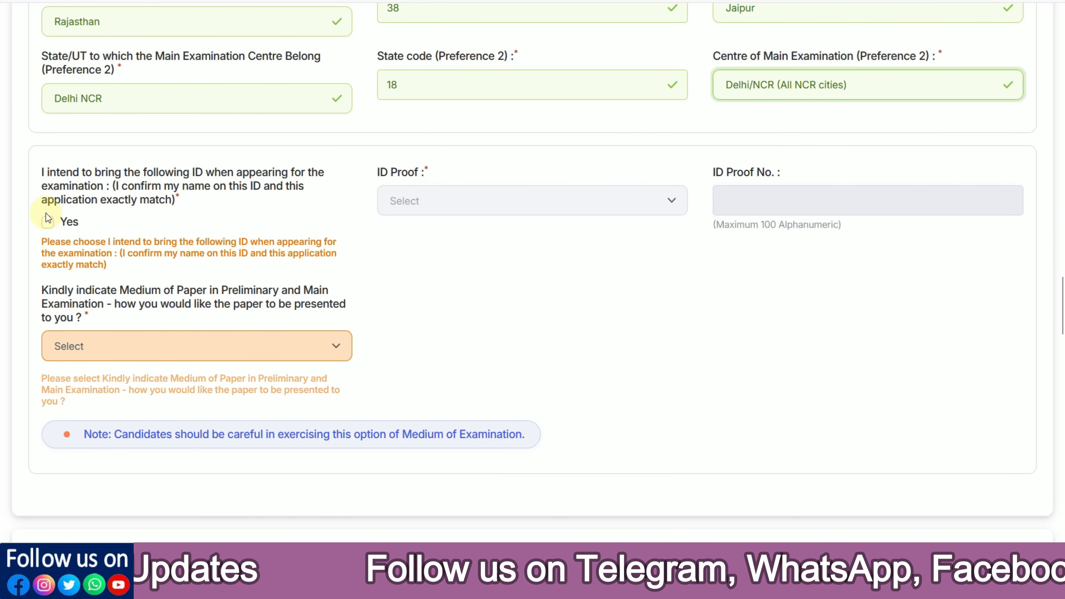
pyautogui.click(48, 224)
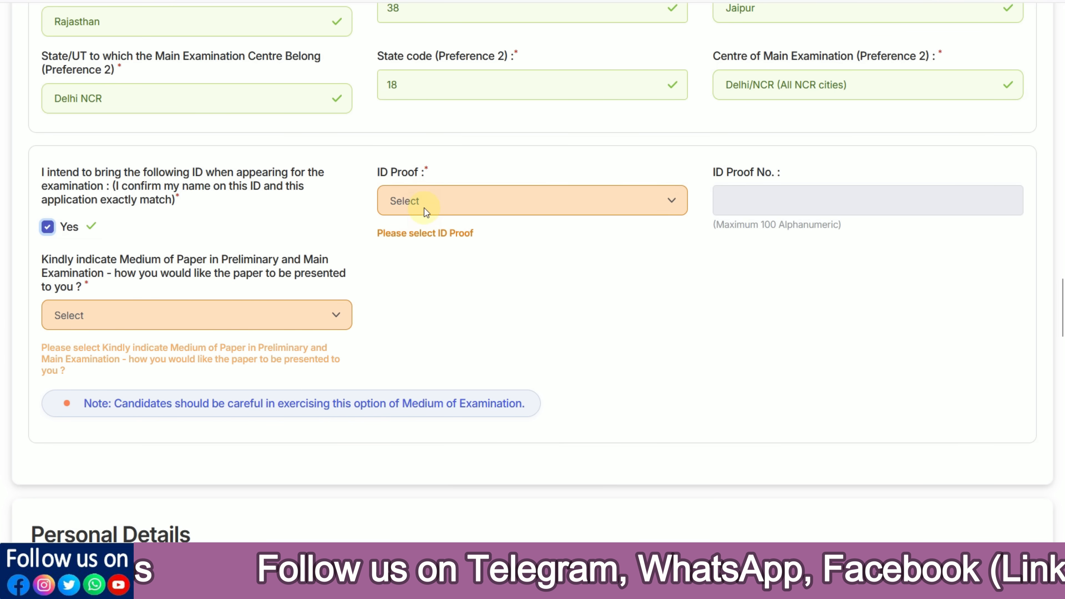
pyautogui.click(424, 208)
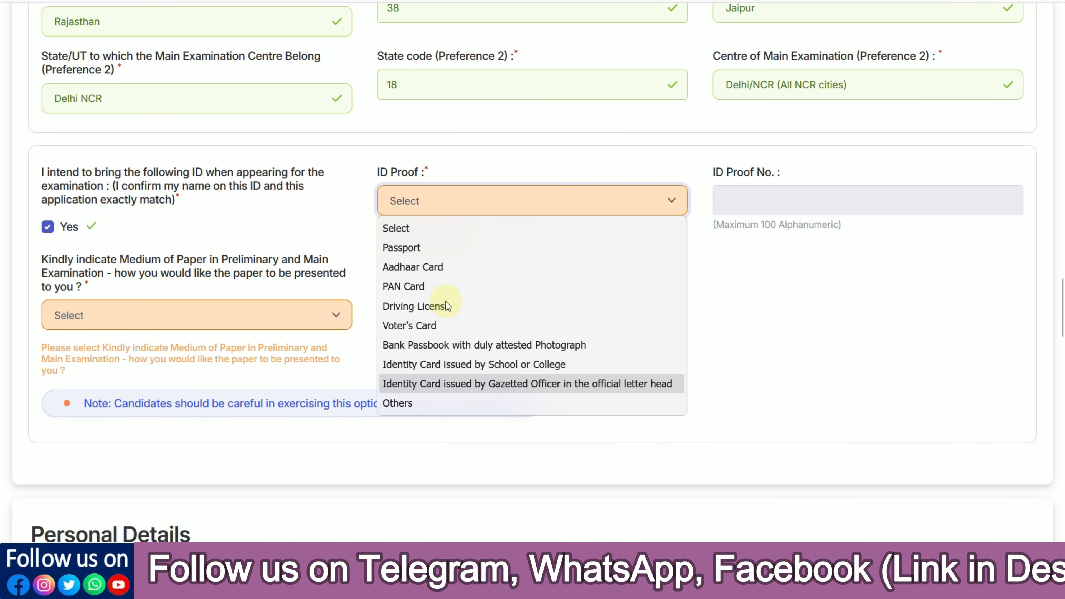
pyautogui.click(431, 267)
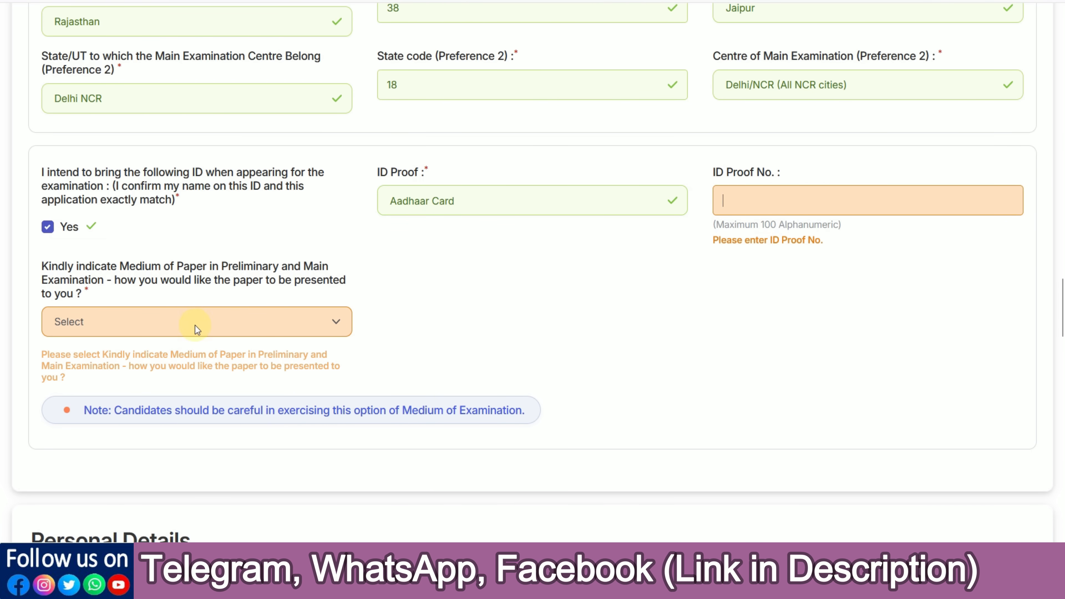
pyautogui.click(187, 325)
pyautogui.click(155, 368)
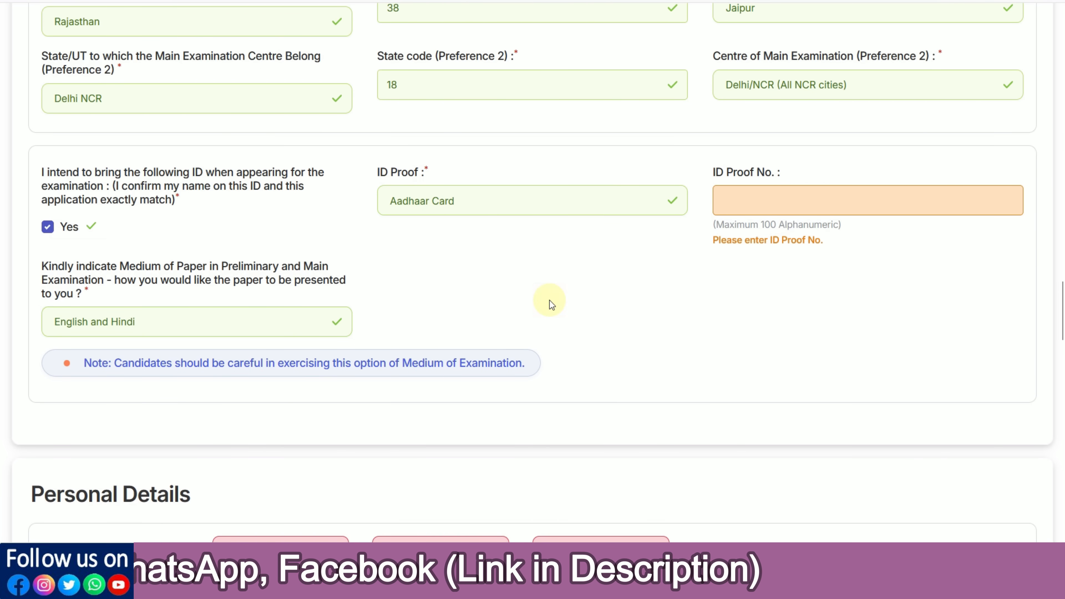
# Step: Select the day and month of the applicant's date of birth in the personal details
pyautogui.scroll(-5, 547, 302)
pyautogui.scroll(-3, 415, 284)
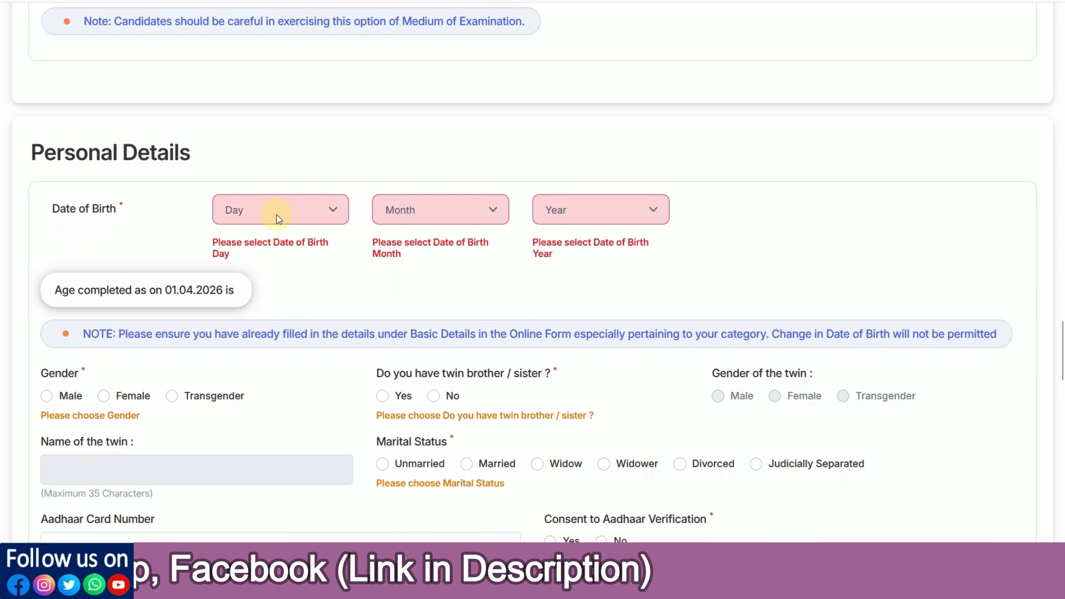
pyautogui.click(277, 212)
pyautogui.click(255, 336)
pyautogui.click(433, 214)
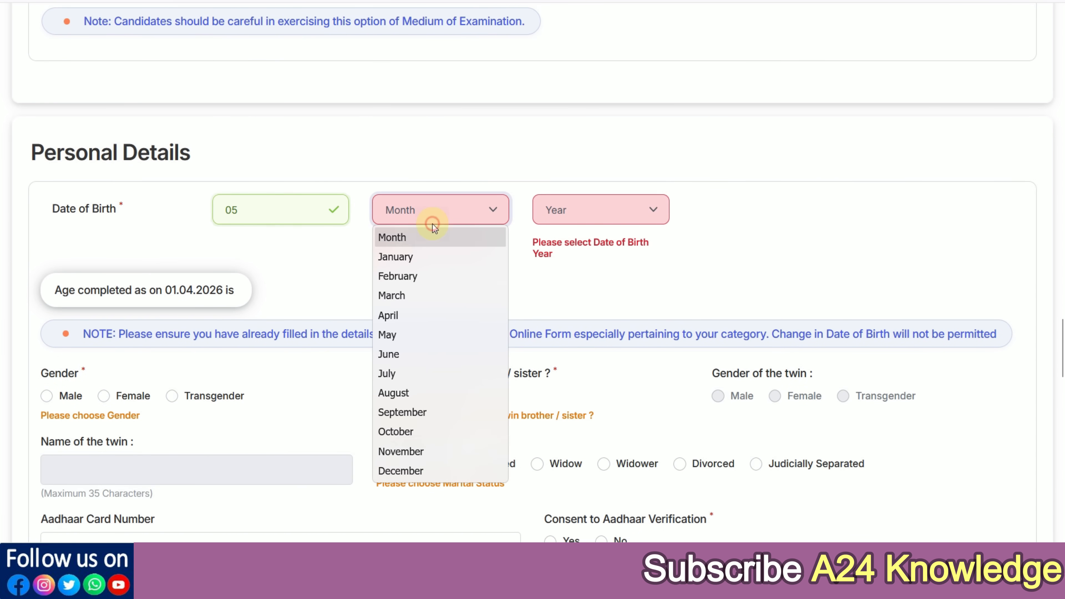
pyautogui.click(433, 299)
pyautogui.click(600, 214)
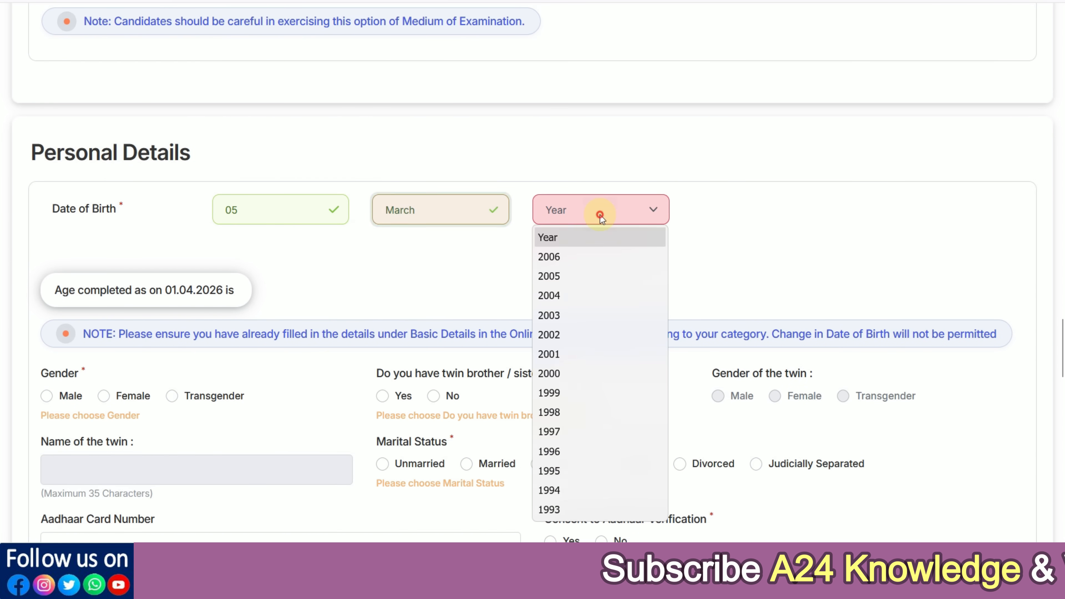
pyautogui.click(419, 319)
# Step: Set the gender to Male and answer No to having a twin brother or sister
pyautogui.scroll(-2, 249, 285)
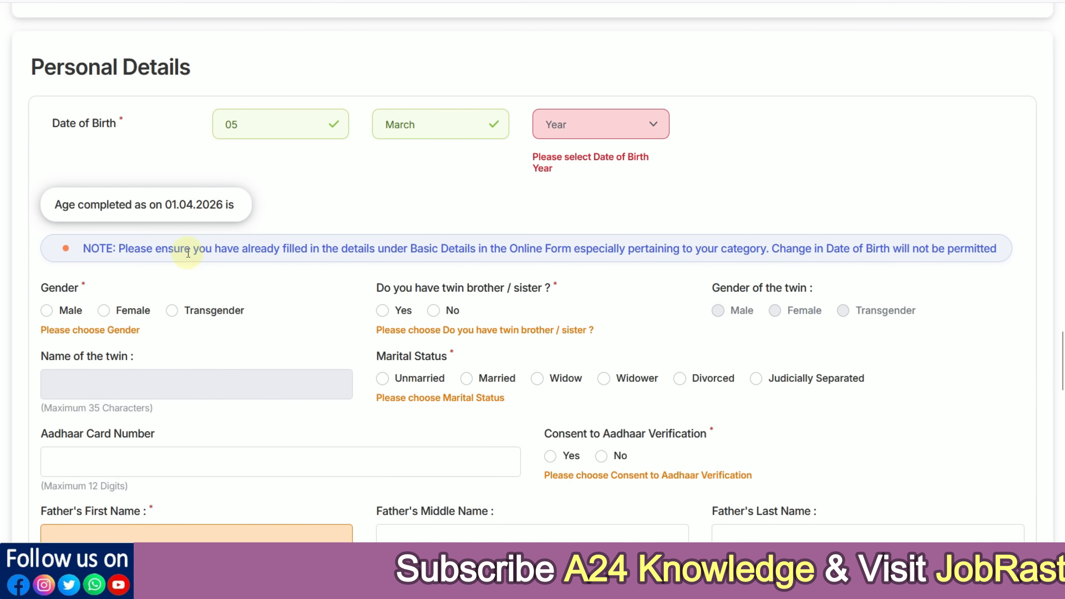
pyautogui.click(47, 310)
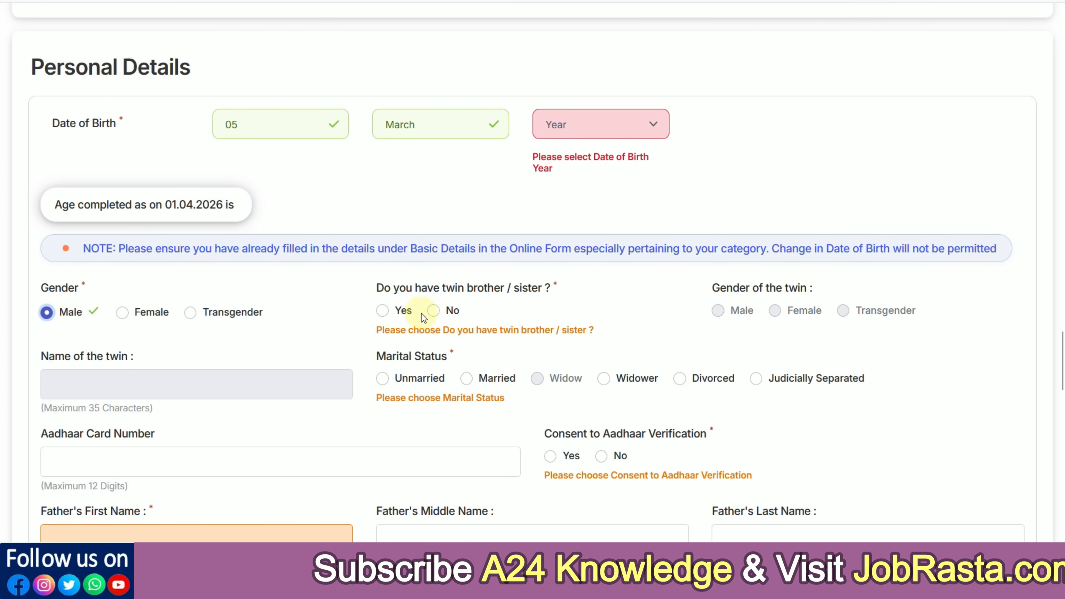
pyautogui.click(434, 310)
pyautogui.scroll(-2, 433, 309)
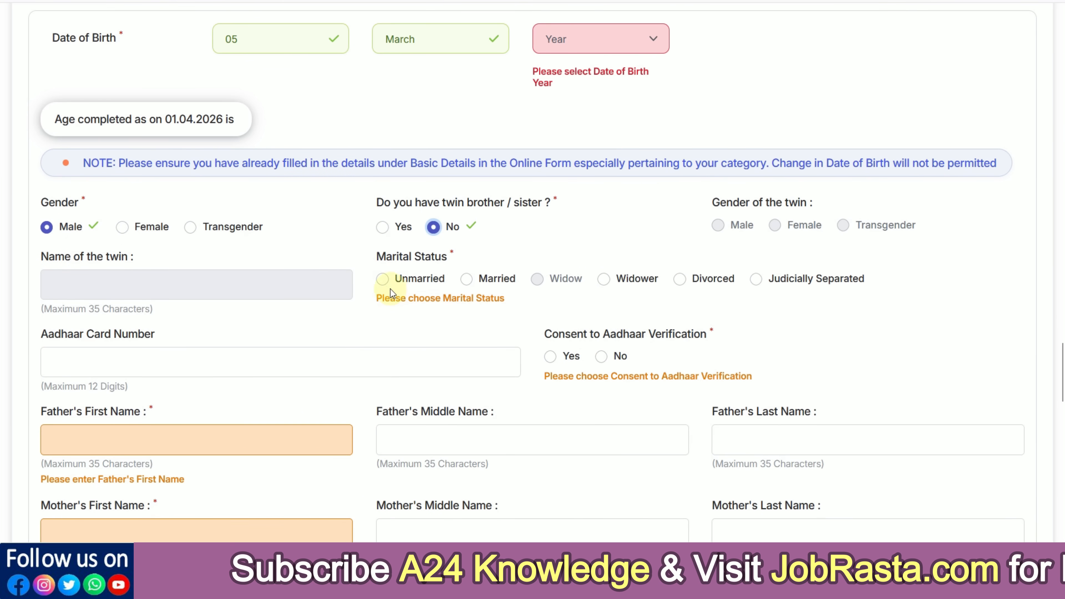
# Step: Set the marital status to Unmarried and give consent to Aadhaar verification
pyautogui.click(382, 279)
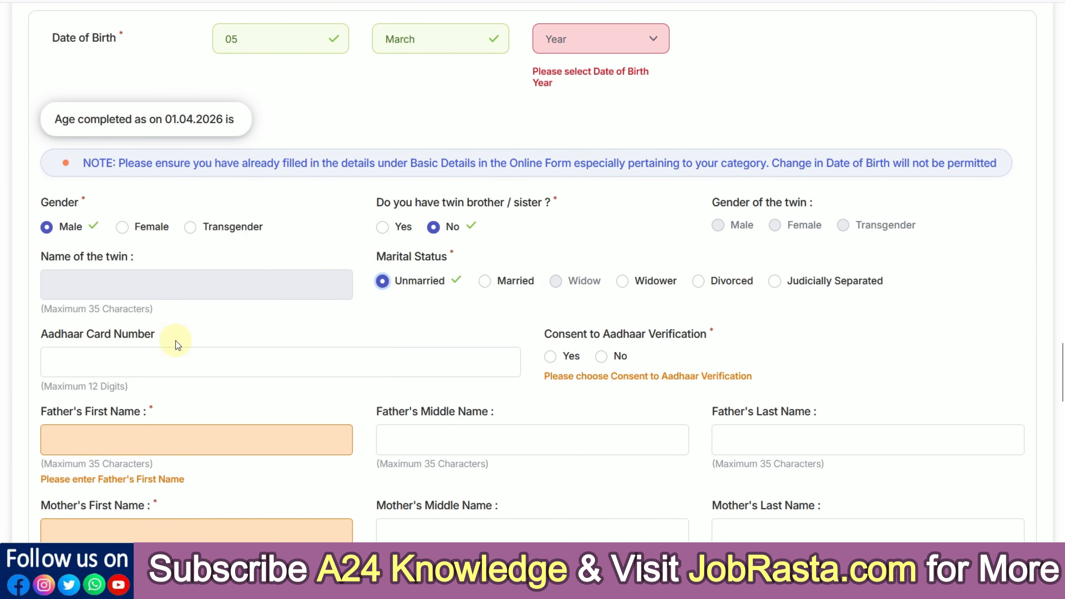
pyautogui.scroll(-2, 176, 340)
pyautogui.click(154, 284)
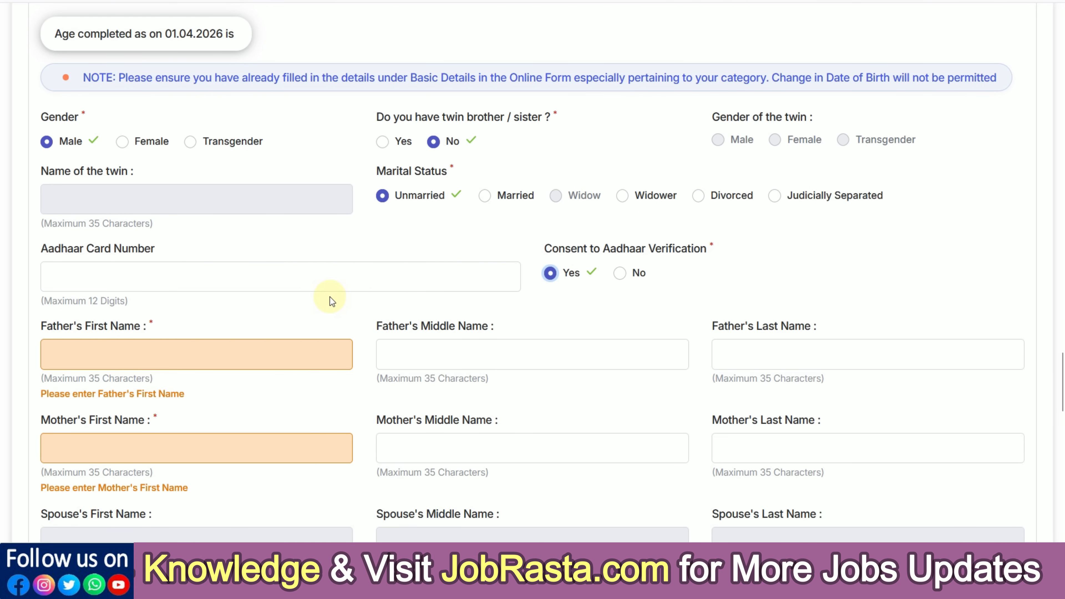
# Step: Set the state in the address for correspondence to Rajasthan
pyautogui.scroll(-2, 262, 293)
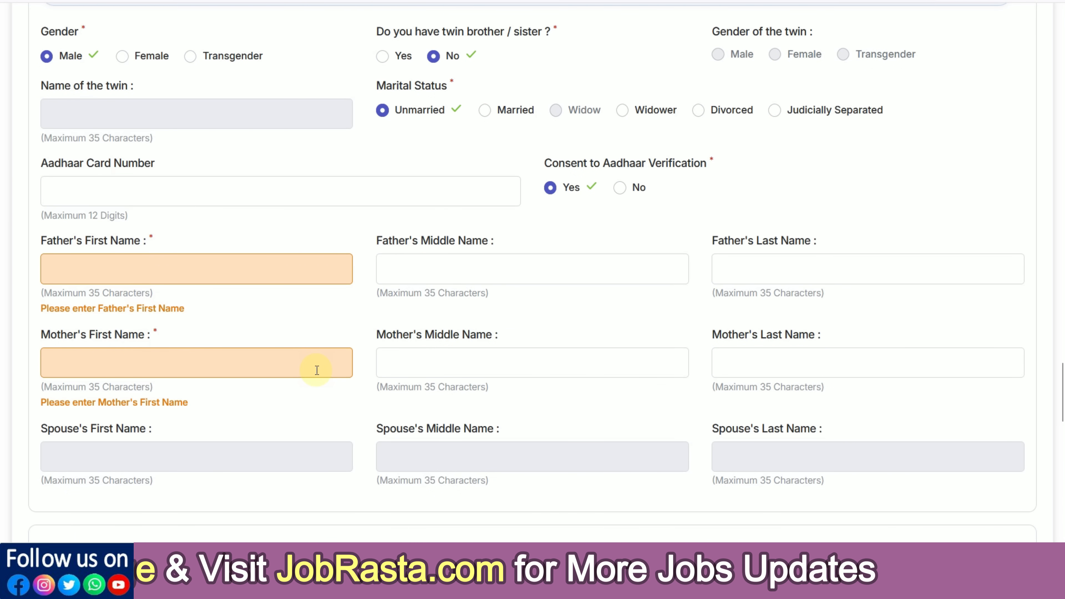
pyautogui.scroll(-10, 317, 370)
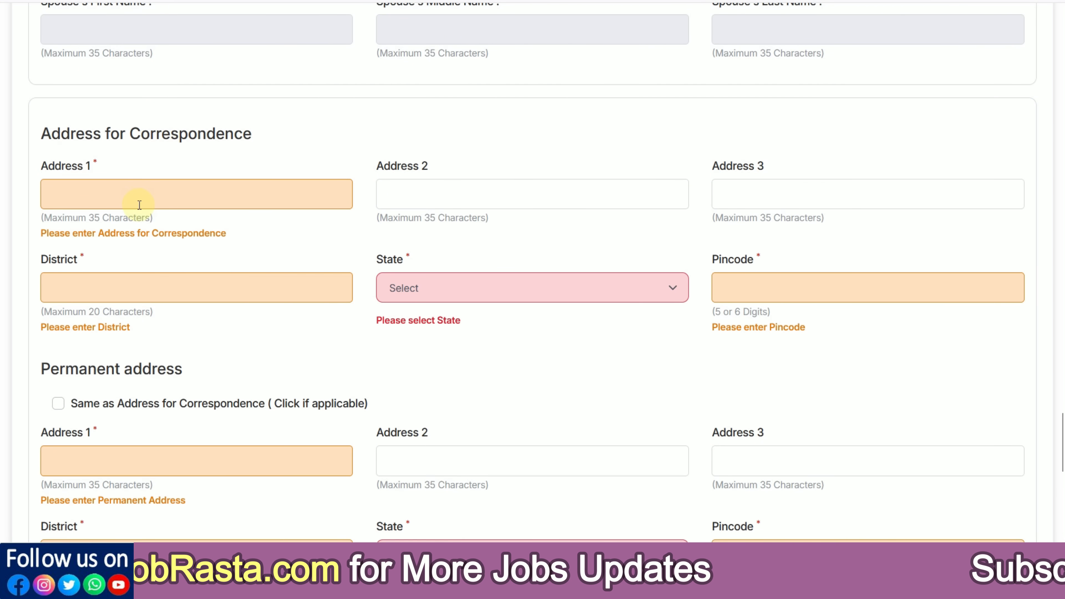
pyautogui.click(129, 205)
pyautogui.click(167, 281)
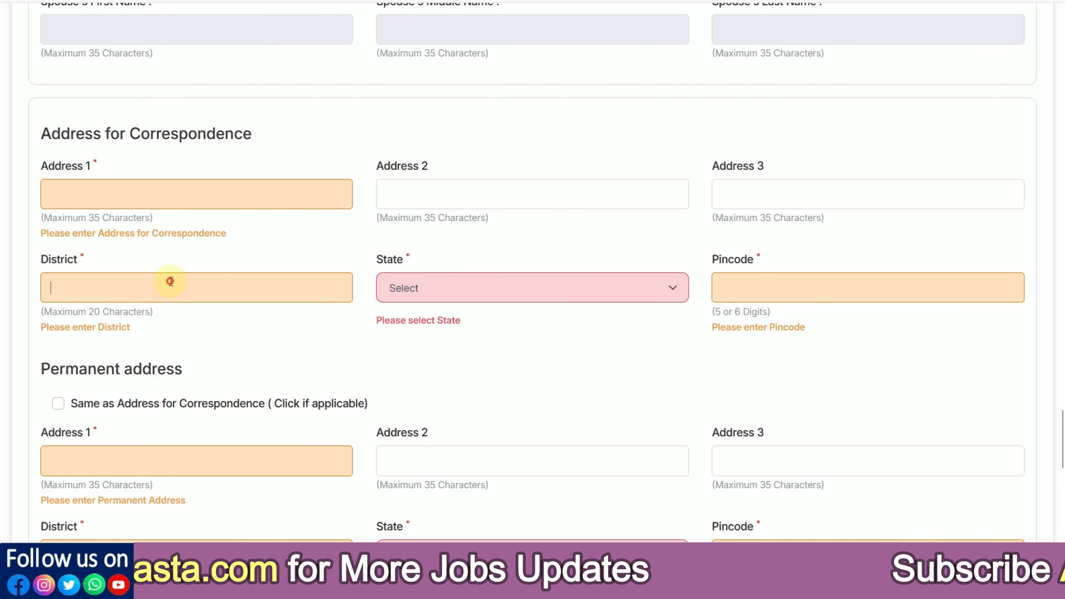
pyautogui.click(422, 289)
pyautogui.scroll(-10, 440, 210)
pyautogui.click(423, 121)
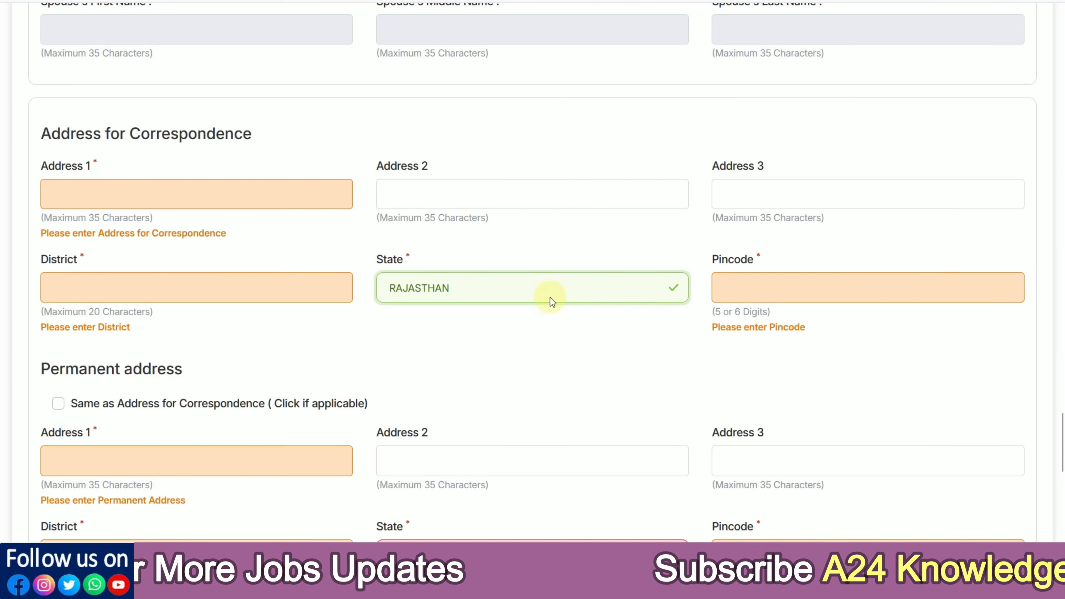
# Step: Validate the details entered in the basic application form
pyautogui.scroll(-4, 349, 287)
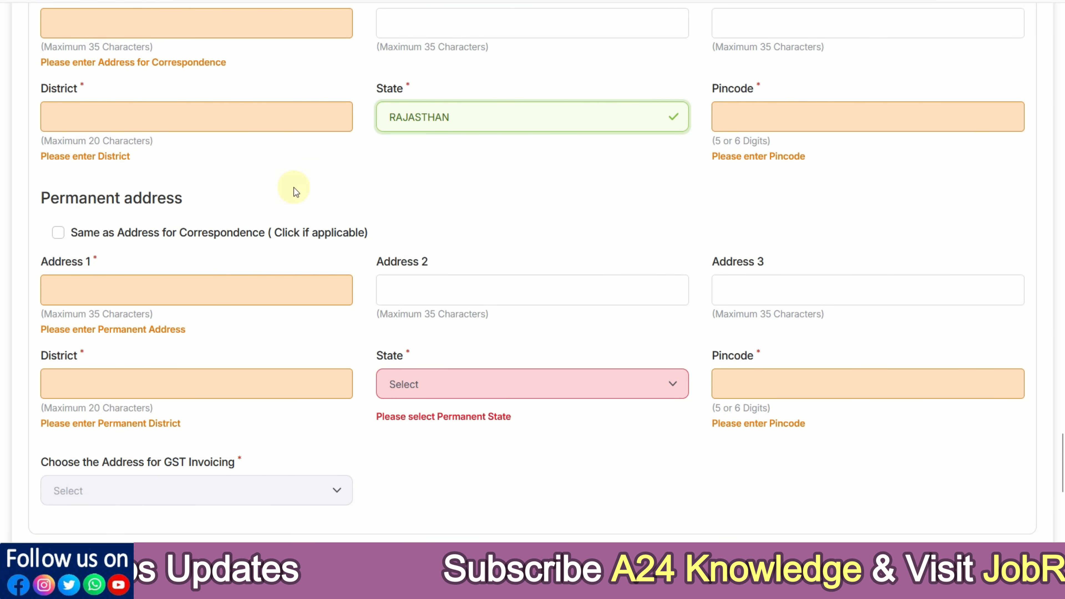
pyautogui.scroll(-4, 294, 189)
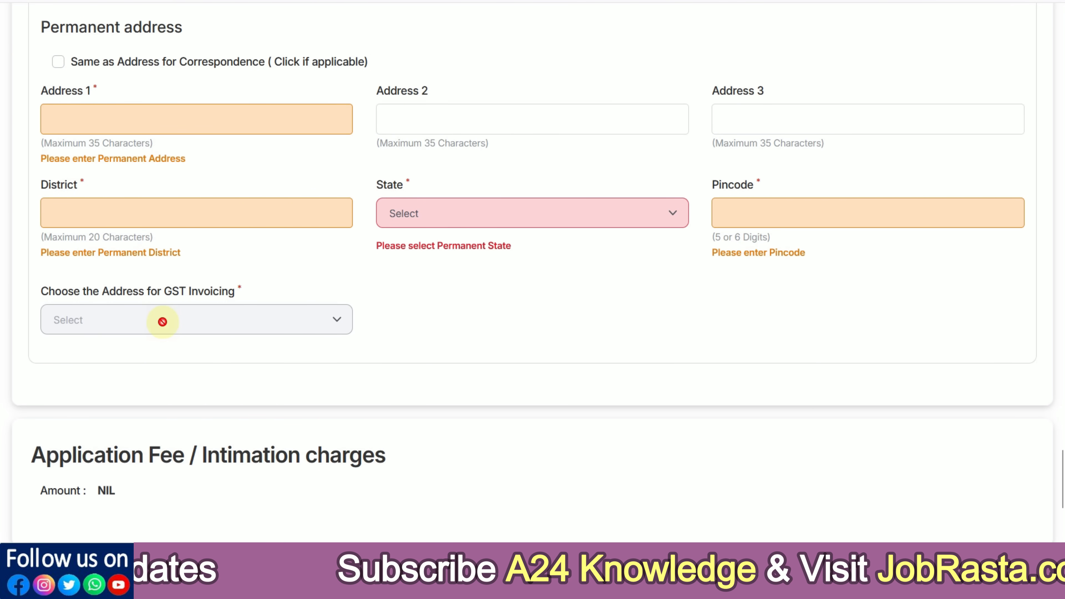
pyautogui.scroll(-4, 570, 333)
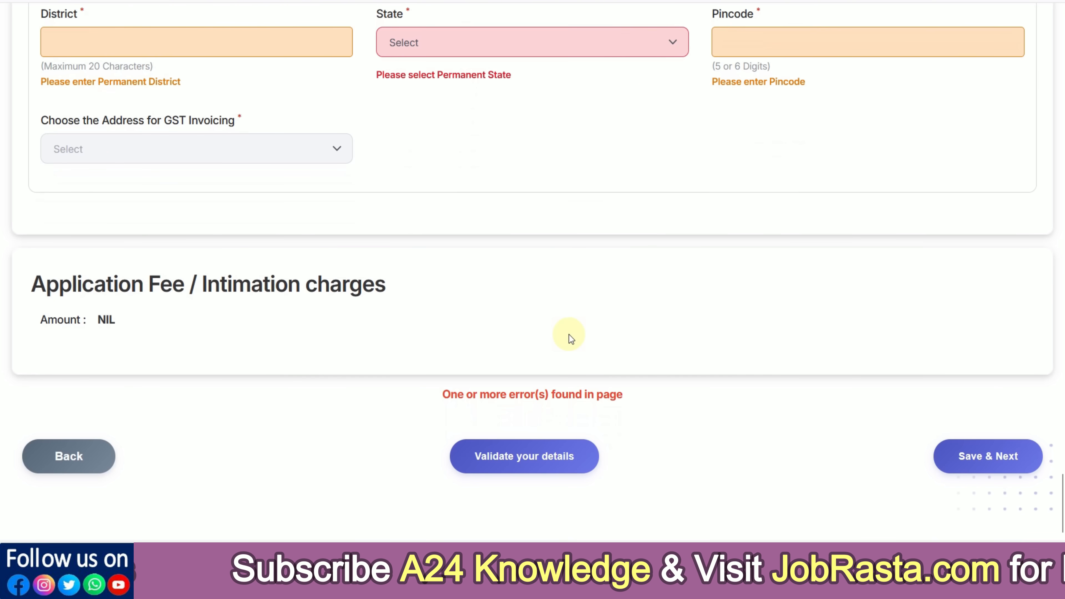
pyautogui.click(511, 455)
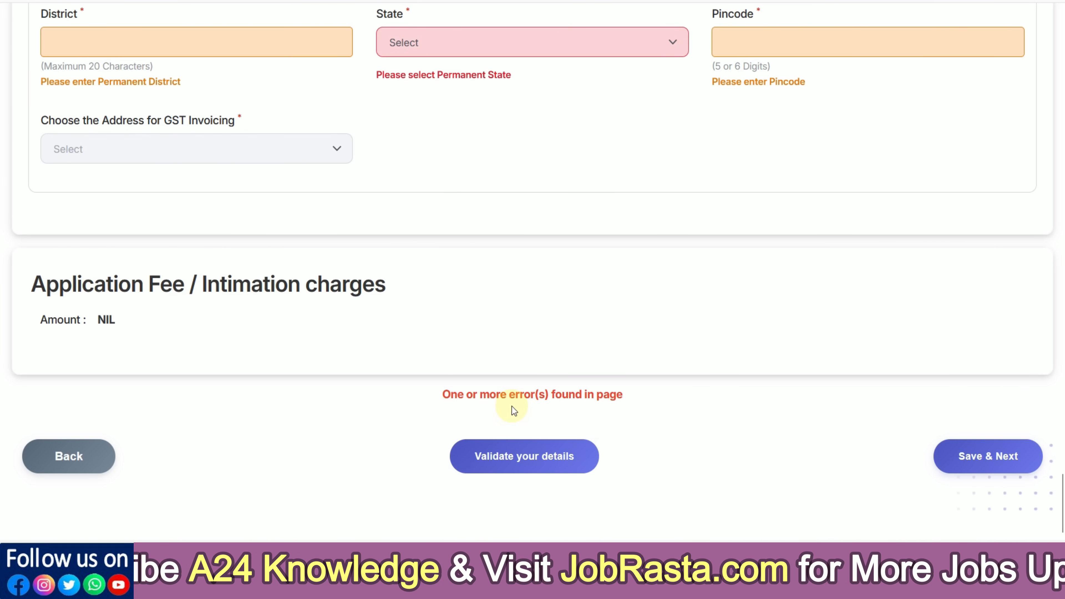
# Step: Set the permanent address state to Rajasthan and proceed to the qualification, experience and languages details
pyautogui.scroll(2, 511, 406)
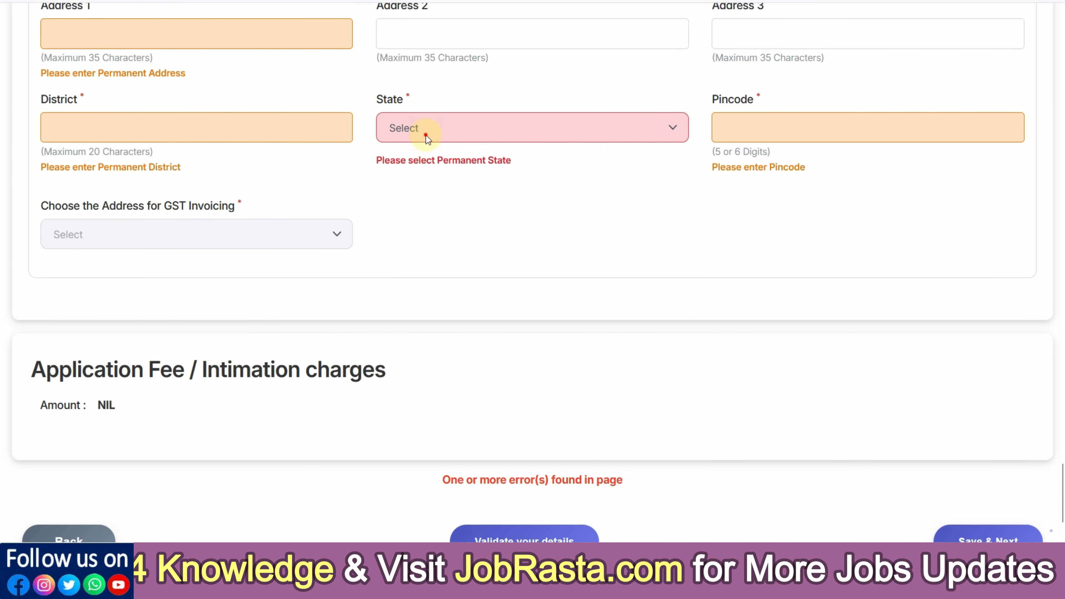
pyautogui.click(426, 127)
pyautogui.scroll(-6, 445, 310)
pyautogui.click(436, 394)
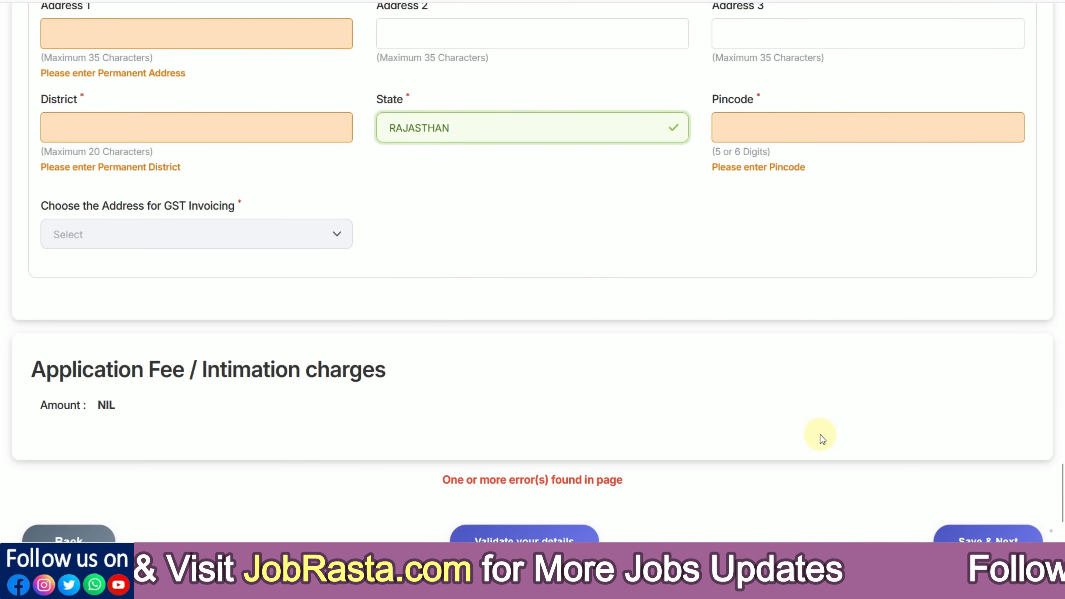
pyautogui.scroll(-2, 820, 434)
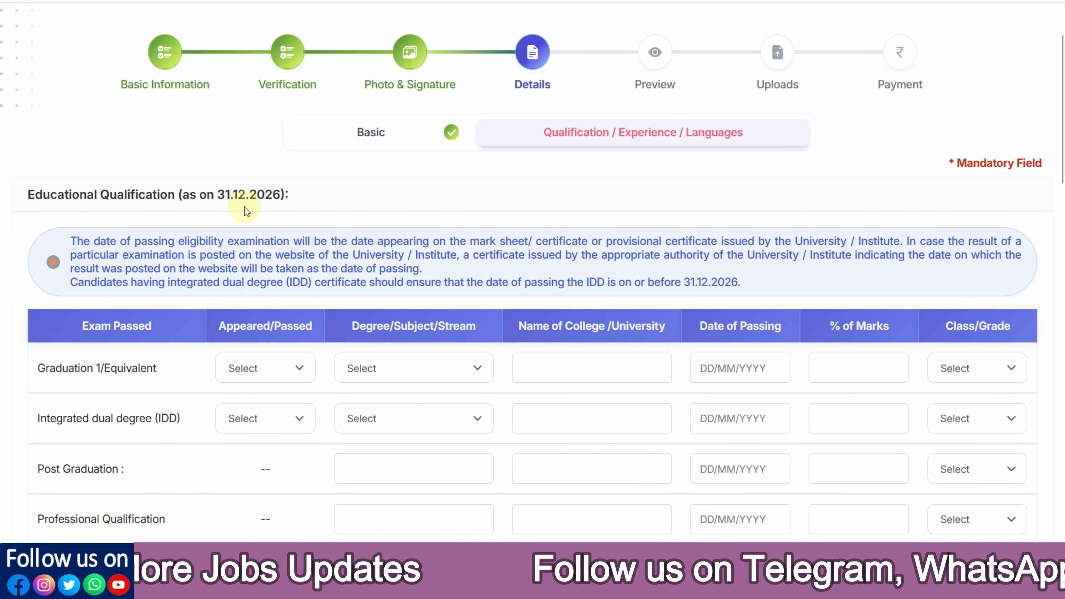
# Step: Set the Graduation 1/Equivalent status to Appeared, acknowledge the final-year notice and view the available degree streams
pyautogui.scroll(-2, 293, 215)
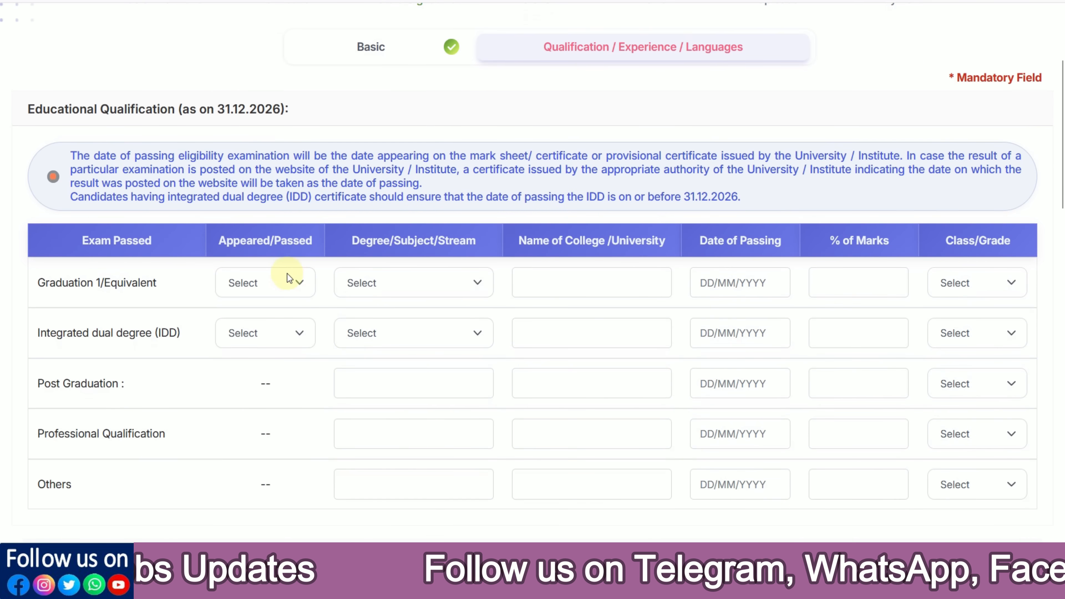
pyautogui.click(282, 280)
pyautogui.click(251, 332)
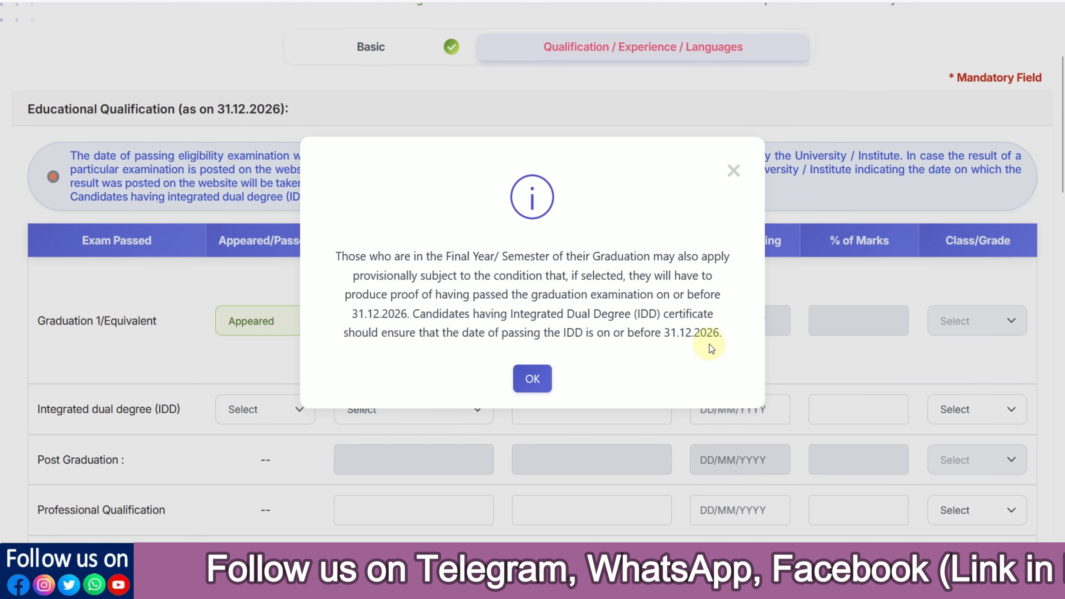
pyautogui.click(533, 378)
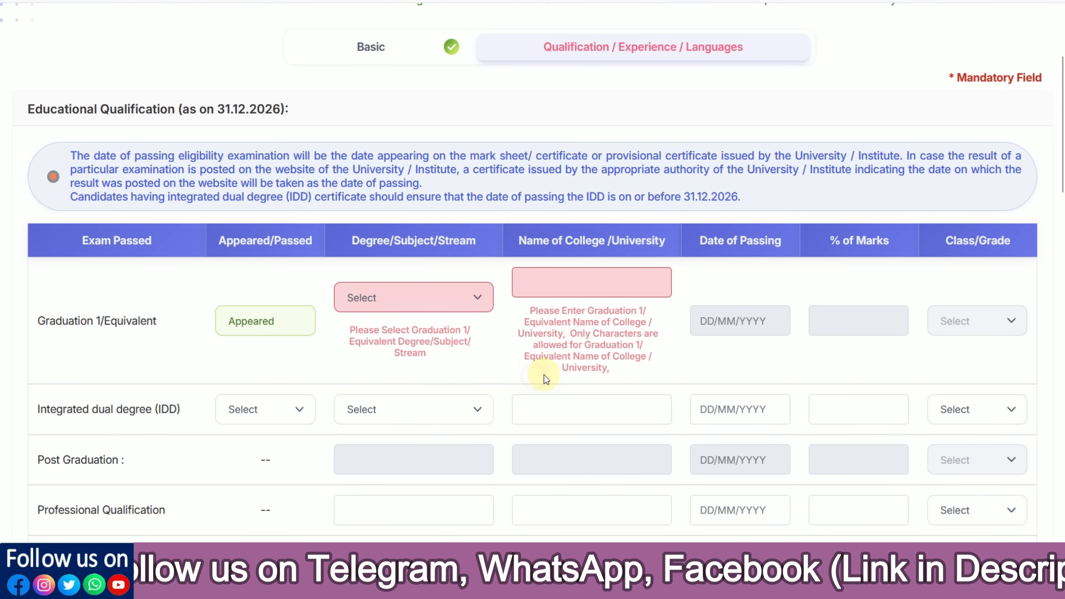
pyautogui.click(419, 301)
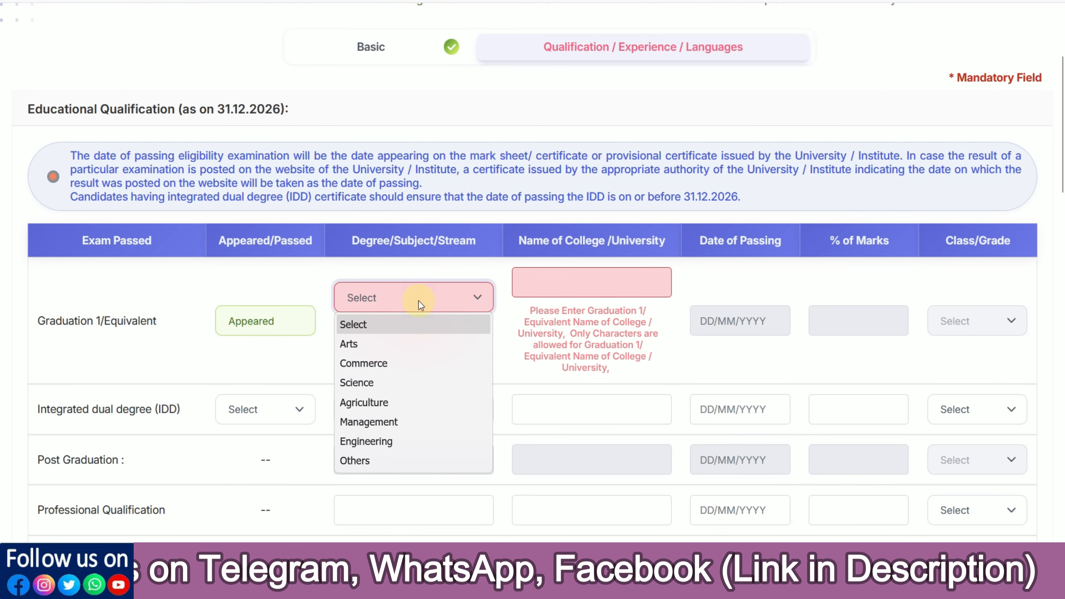
# Step: Set Graduation 1/Equivalent to Passed with Engineering as the degree stream and IET as the college name
pyautogui.click(271, 325)
pyautogui.click(250, 382)
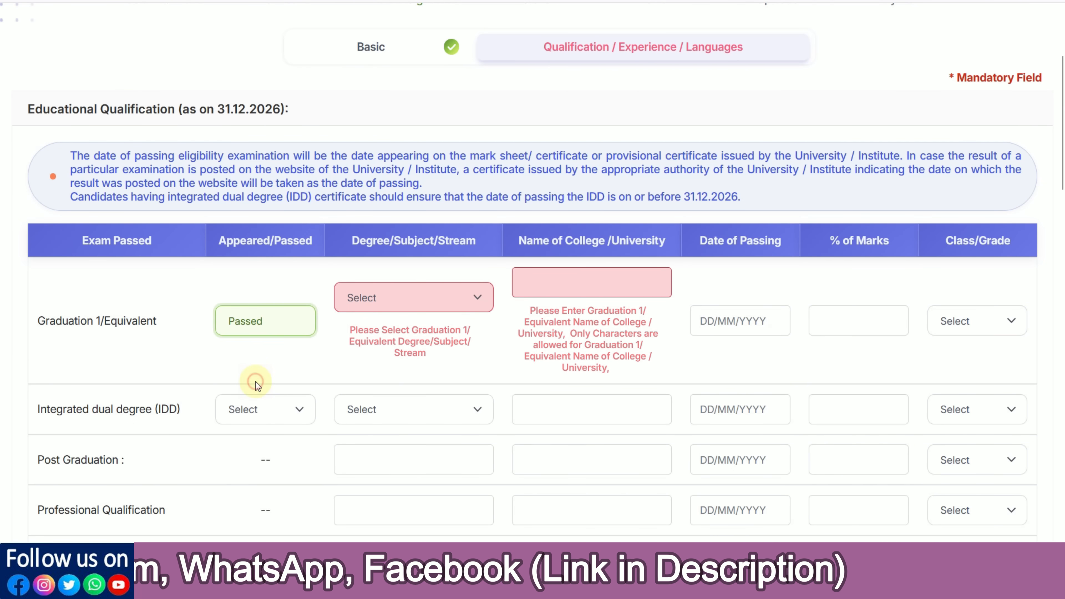
pyautogui.click(405, 299)
pyautogui.click(389, 440)
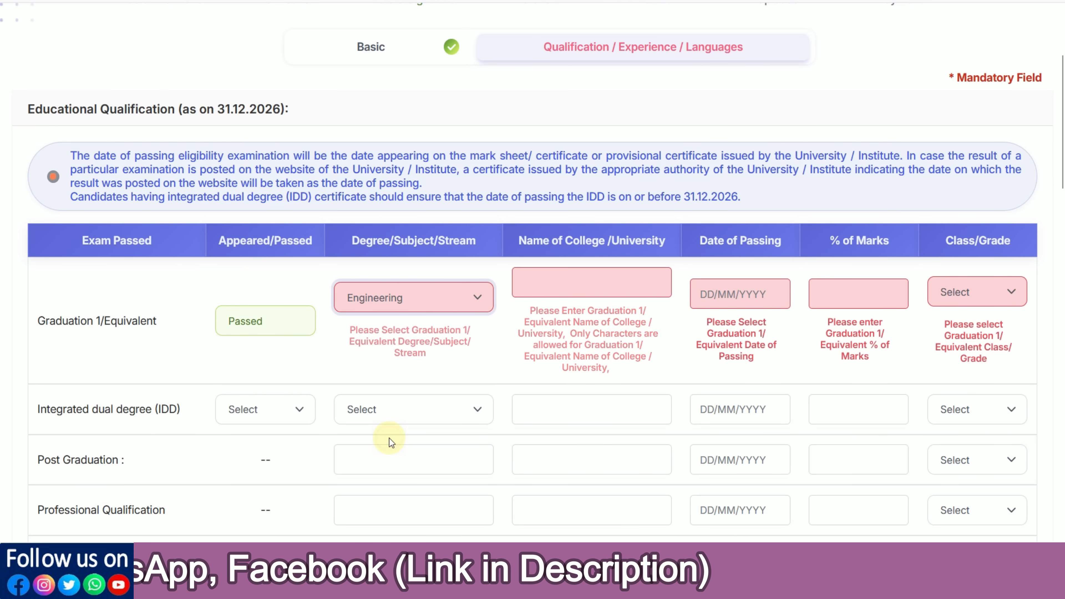
pyautogui.click(566, 295)
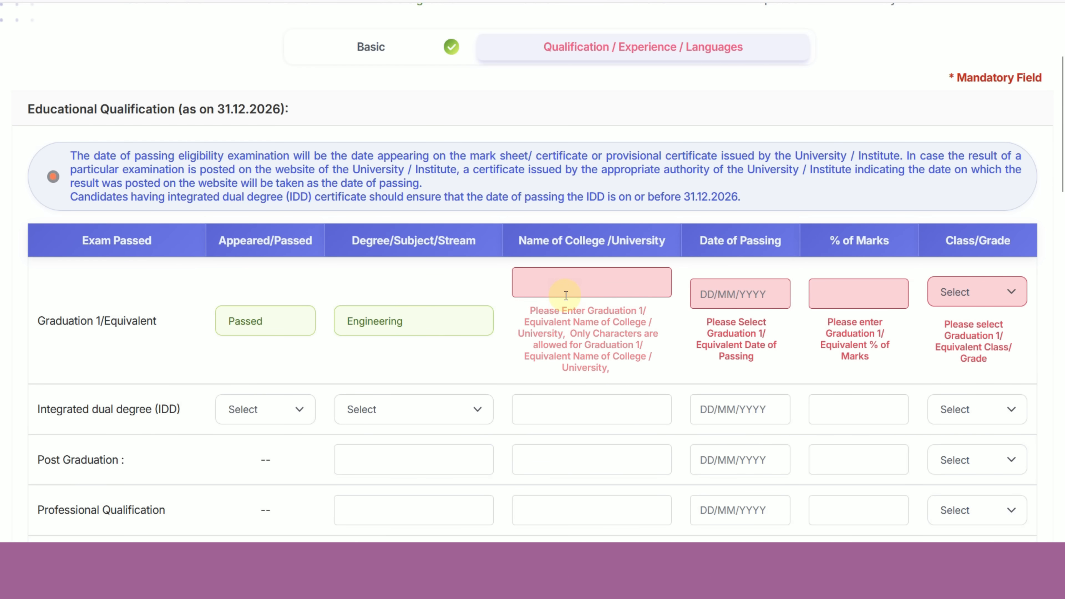
pyautogui.write('IET')
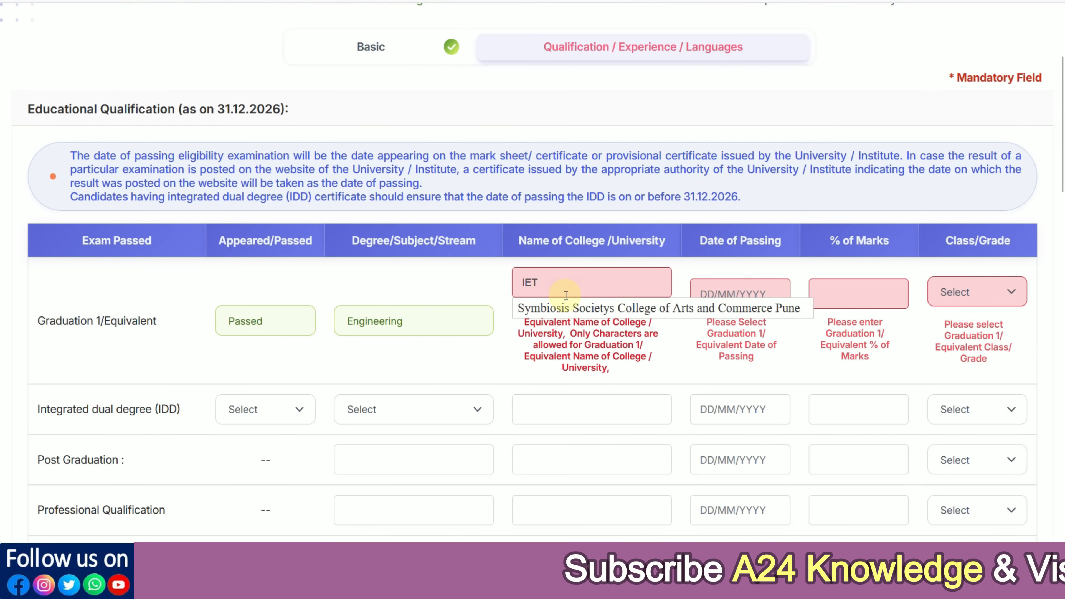
pyautogui.click(502, 358)
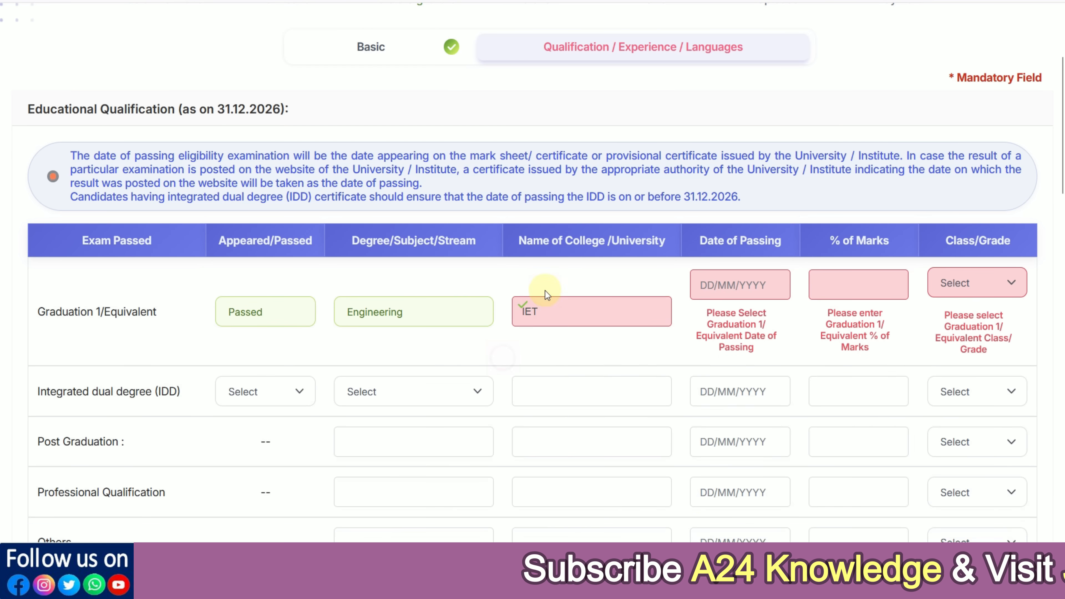
# Step: Set the date of passing for Graduation 1/Equivalent to 26/09/2024
pyautogui.click(709, 287)
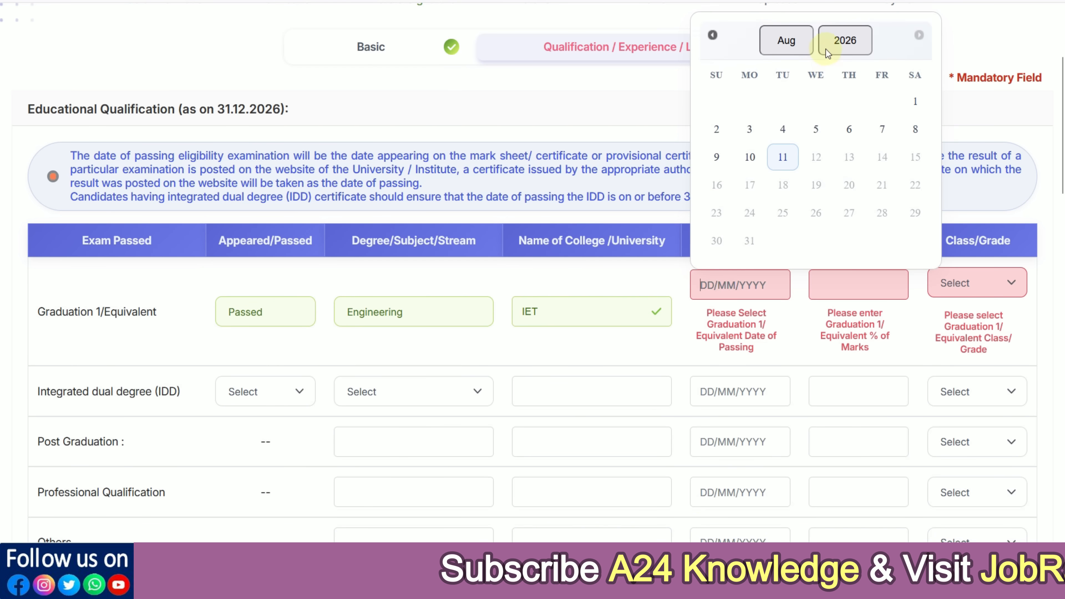
pyautogui.click(838, 40)
pyautogui.click(841, 276)
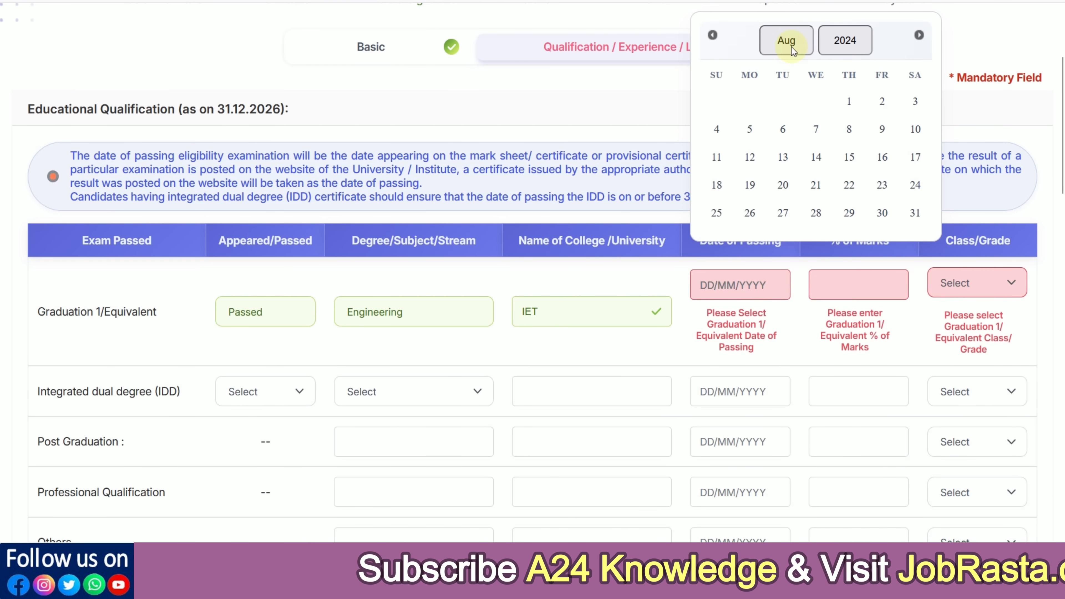
pyautogui.click(782, 40)
pyautogui.click(790, 221)
pyautogui.click(849, 185)
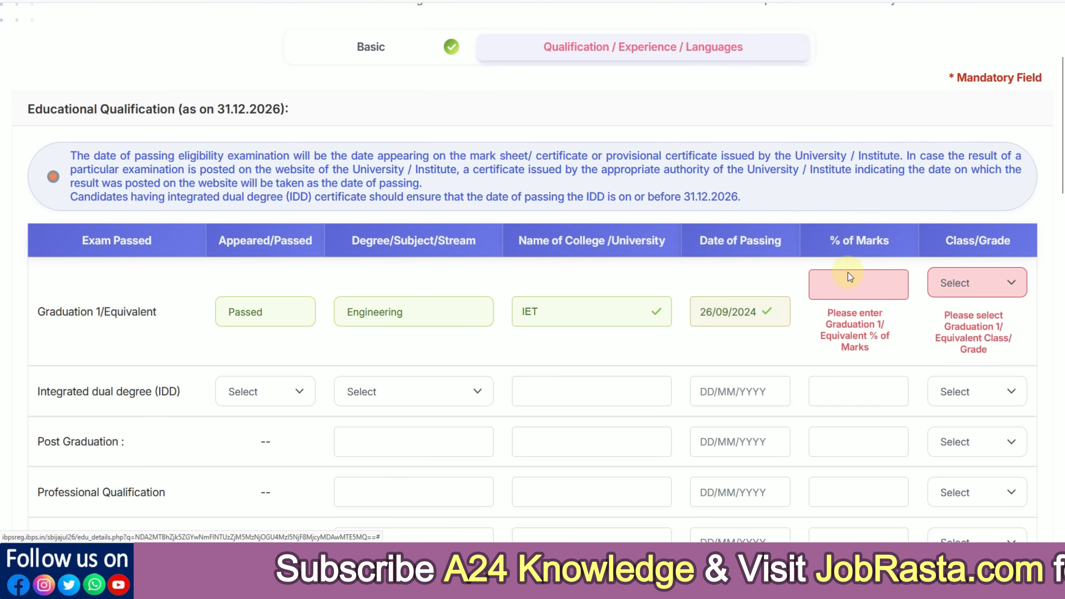
# Step: Enter 70.00 as the graduation percentage of marks and choose First Class as the class or grade
pyautogui.click(847, 286)
pyautogui.write('70.00')
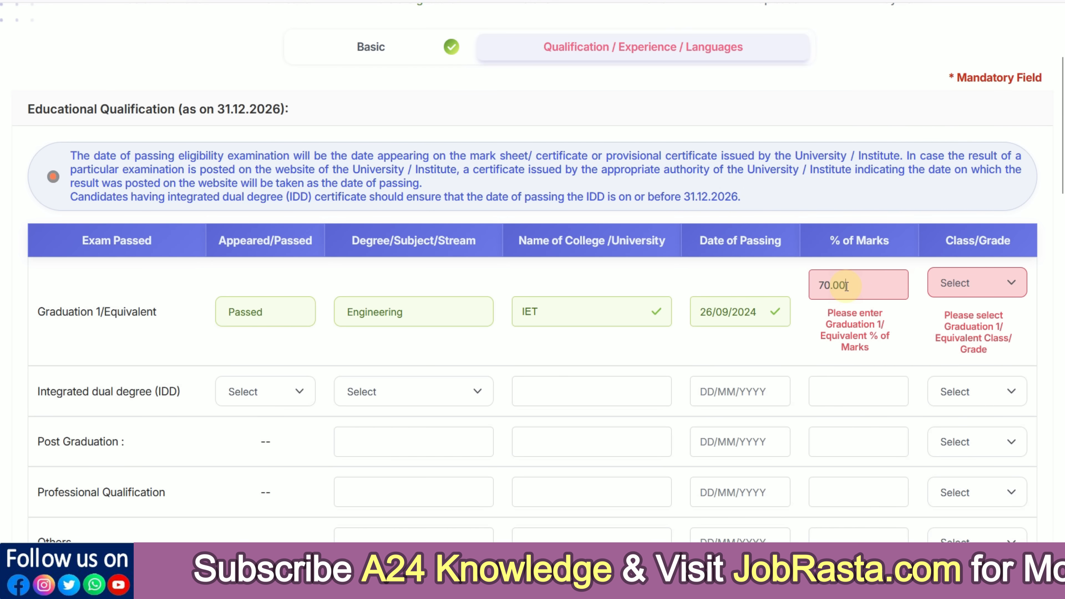
pyautogui.click(964, 286)
pyautogui.click(965, 329)
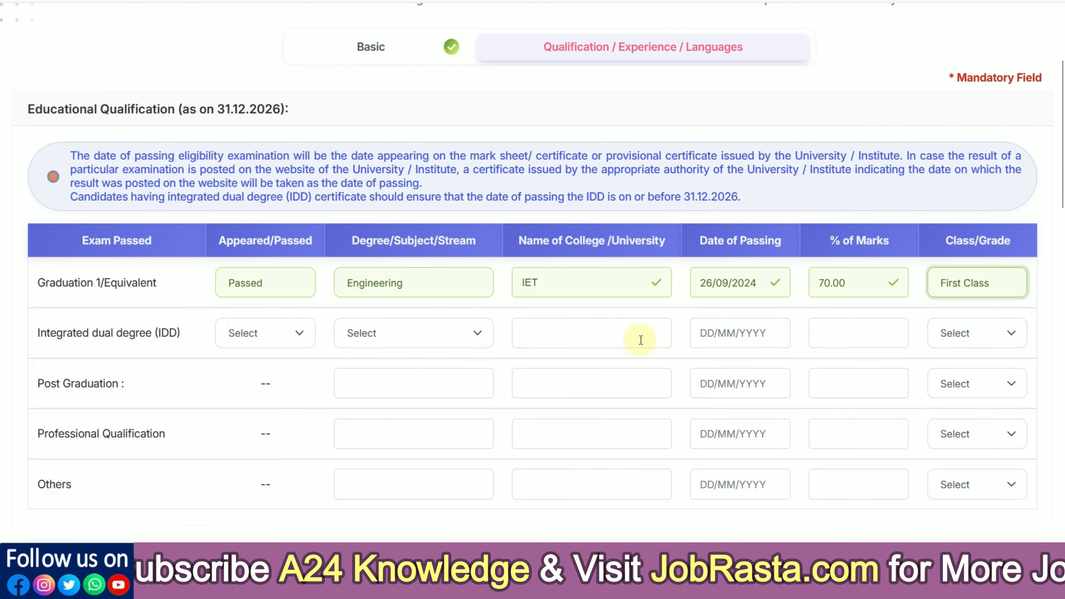
pyautogui.scroll(-2, 318, 319)
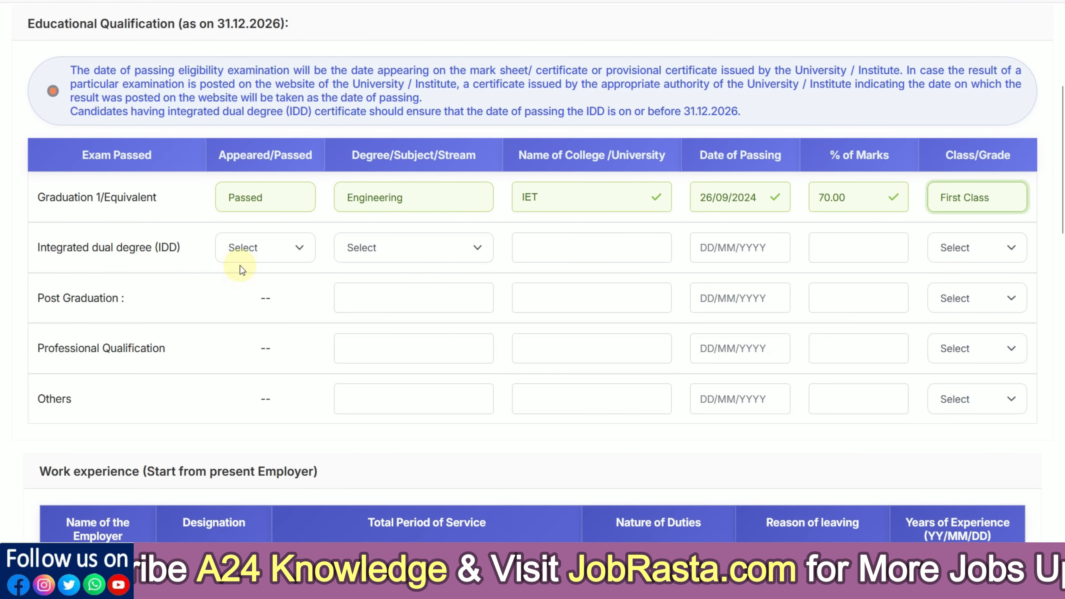
pyautogui.click(247, 258)
pyautogui.click(247, 258)
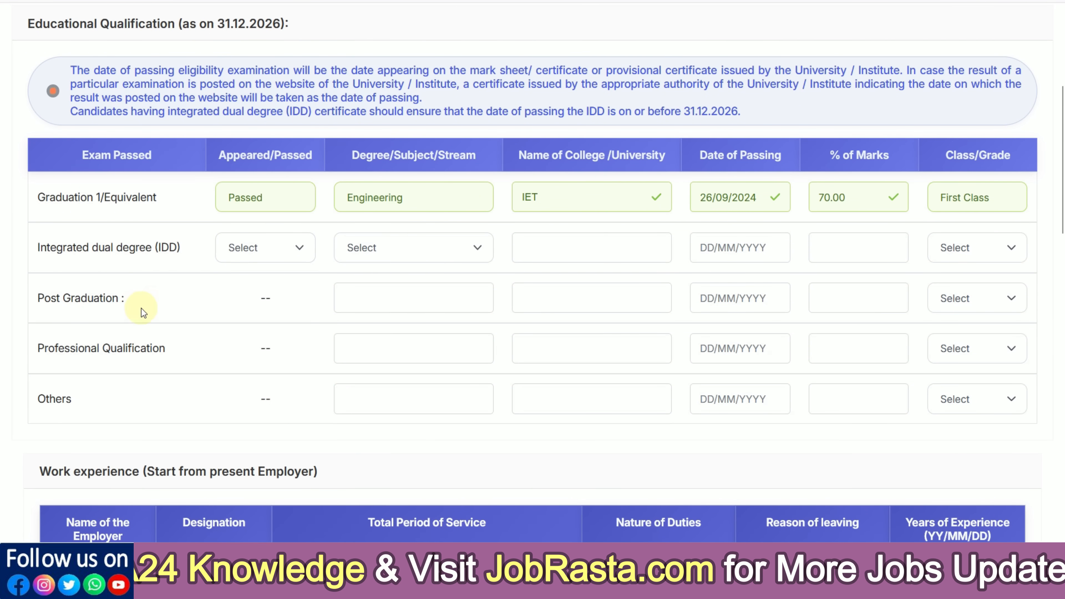
# Step: Answer No to the Presently working question in the work experience section
pyautogui.scroll(-4, 300, 328)
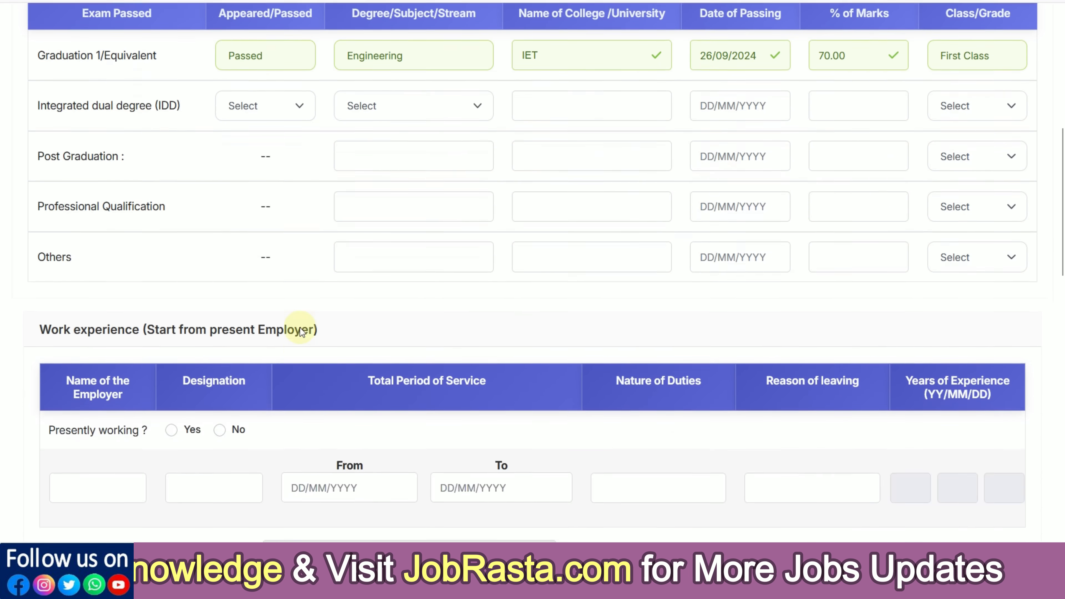
pyautogui.scroll(-4, 299, 328)
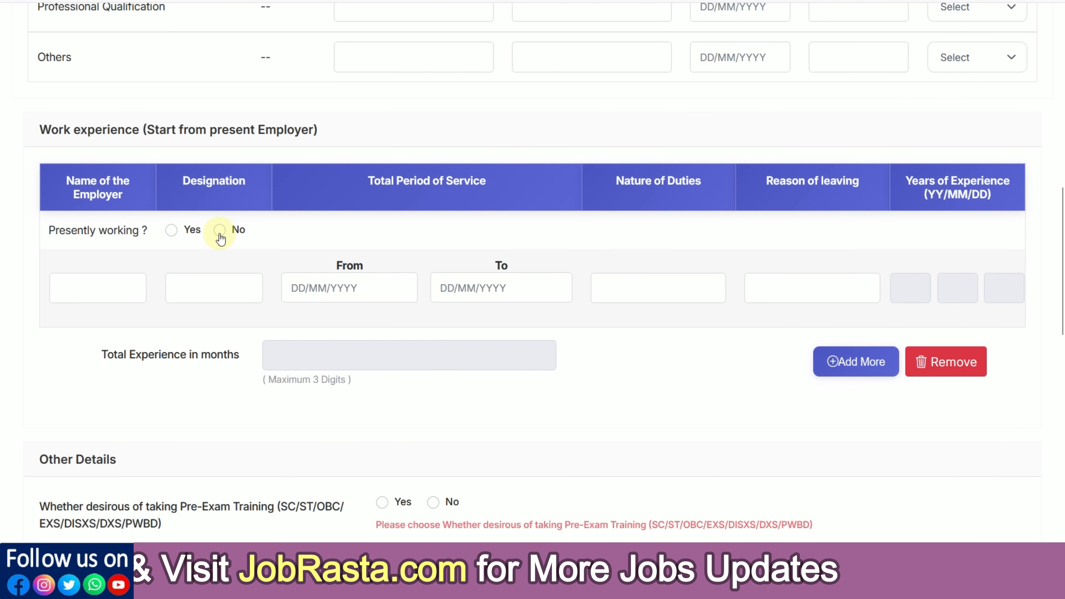
pyautogui.click(220, 231)
# Step: Opt for Pre-Exam Training with Rajasthan as the State/UT and Jaipur as the training centre
pyautogui.scroll(-6, 307, 265)
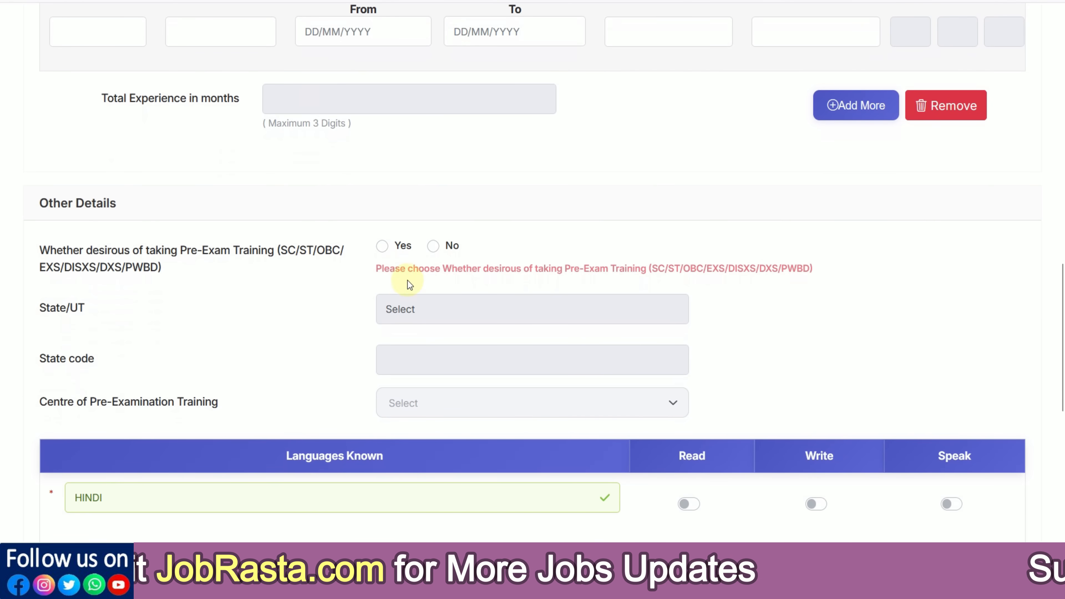
pyautogui.click(382, 245)
pyautogui.click(440, 309)
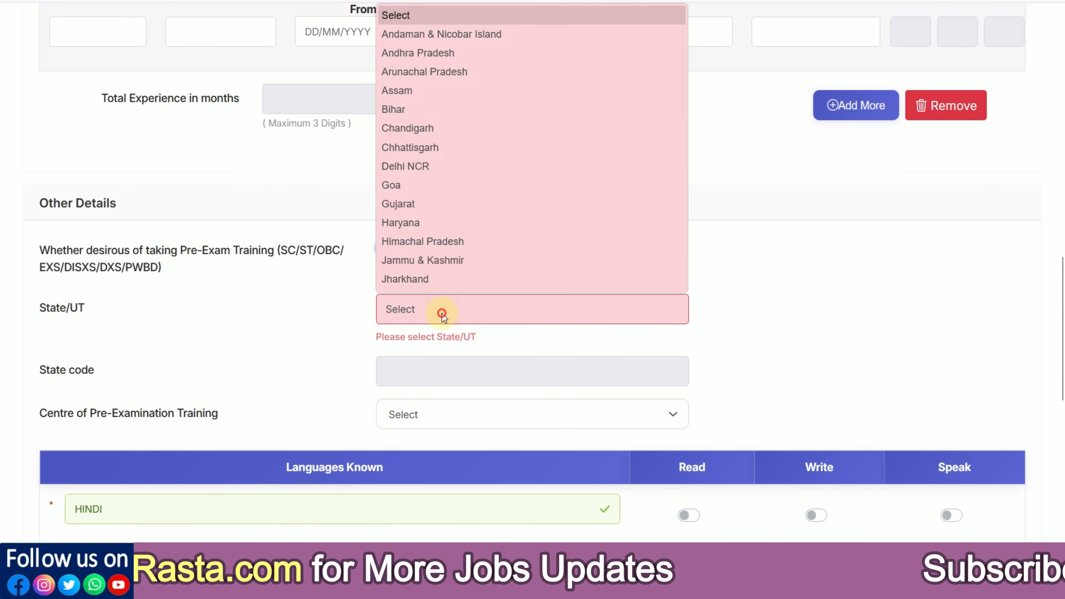
pyautogui.scroll(-5, 440, 210)
pyautogui.click(424, 149)
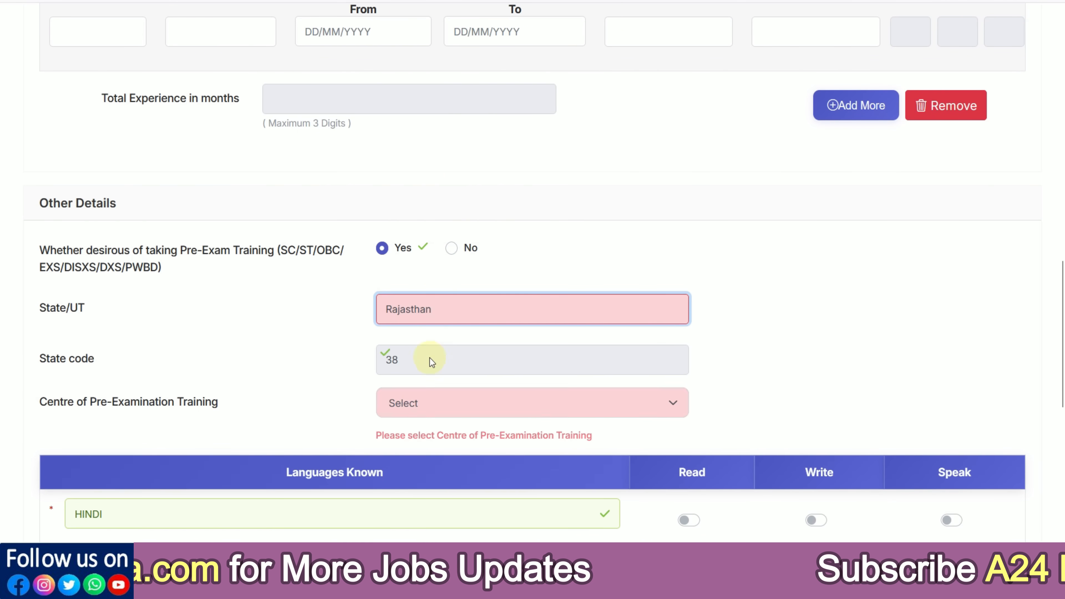
pyautogui.click(415, 407)
pyautogui.click(394, 299)
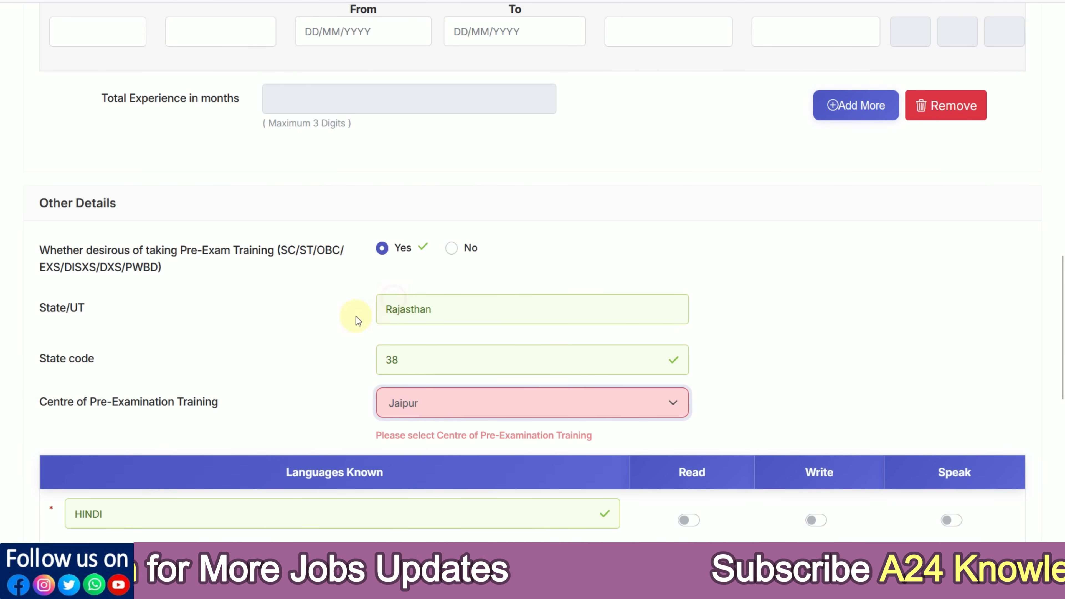
# Step: Mark Hindi as read, written and spoken, and add ENGLISH as a second language with the same three abilities
pyautogui.scroll(-5, 299, 329)
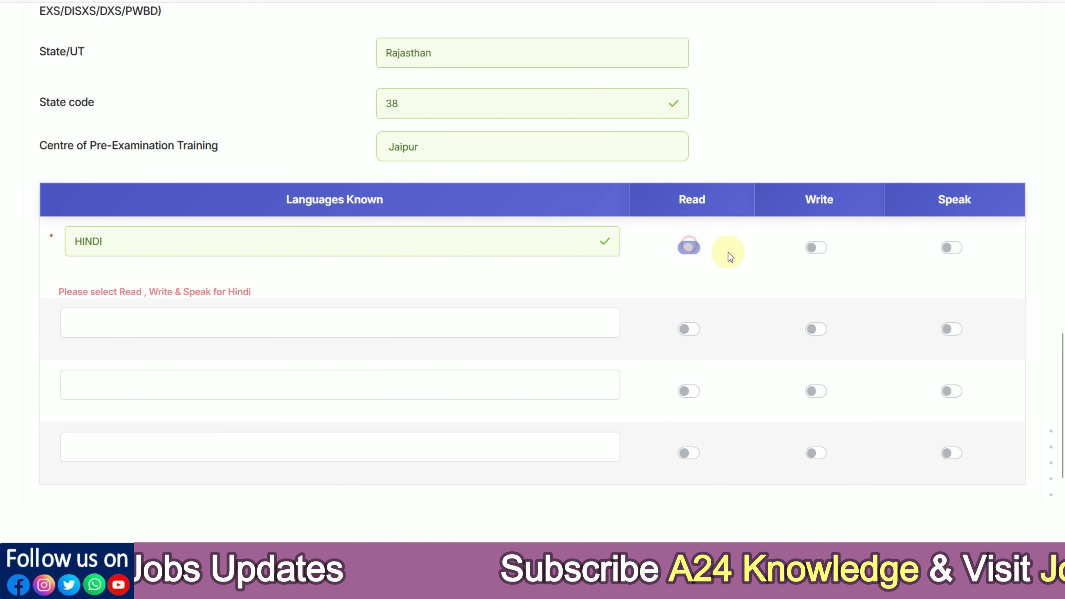
pyautogui.click(815, 247)
pyautogui.click(952, 250)
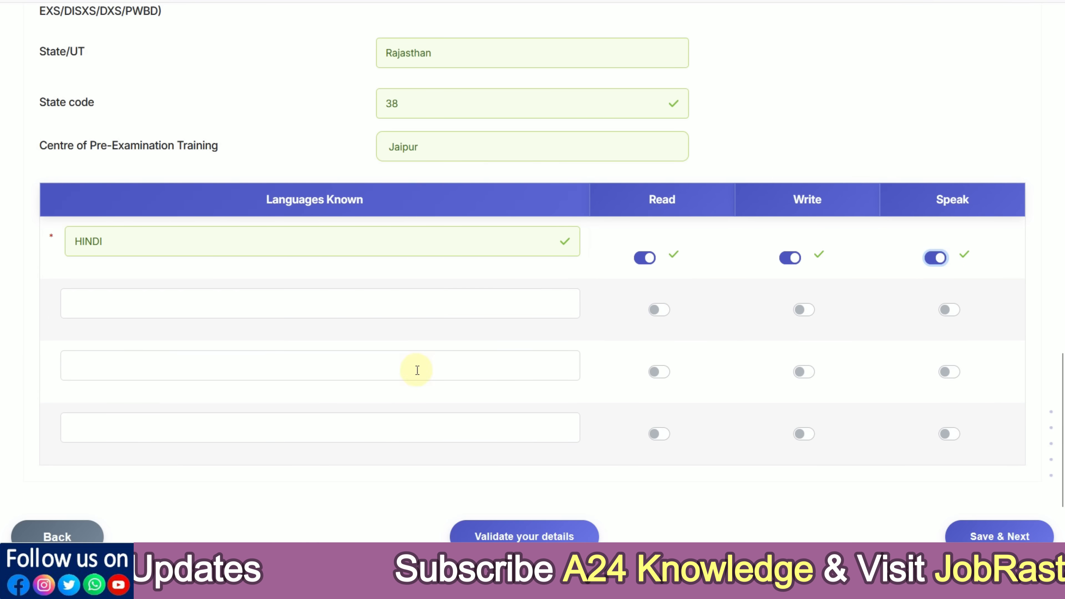
pyautogui.click(219, 300)
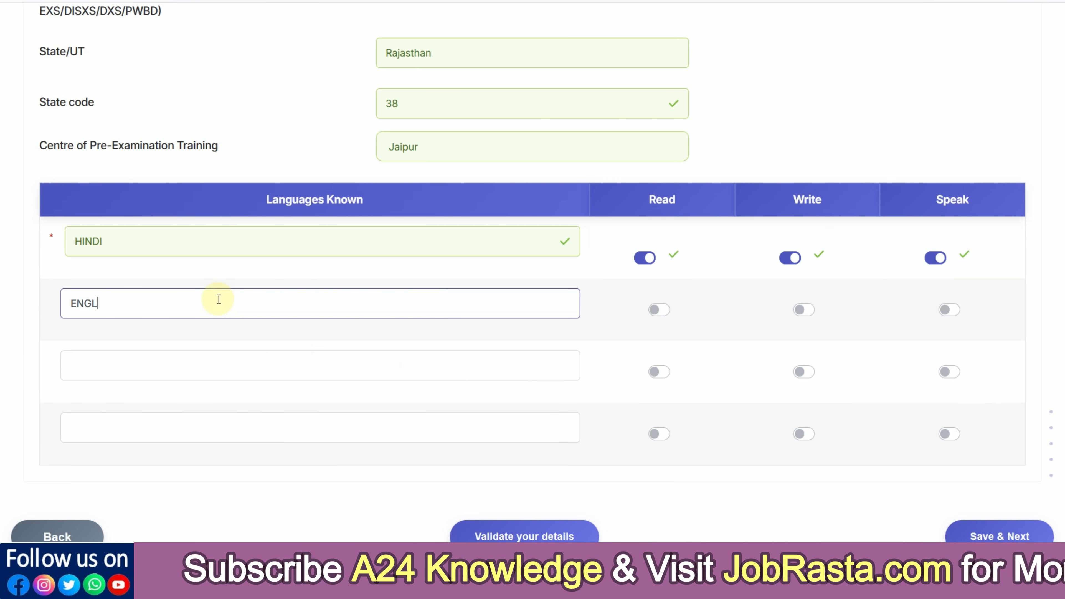
pyautogui.click(659, 310)
pyautogui.click(801, 310)
pyautogui.click(947, 310)
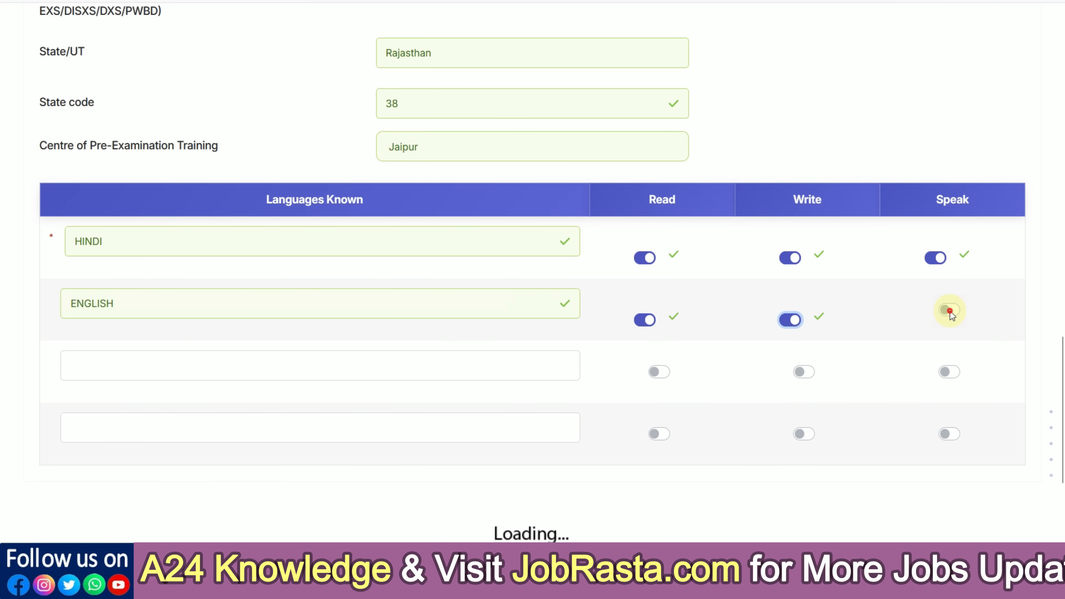
# Step: Validate the entered details, acknowledge the verification notice, and save them to proceed to the application preview
pyautogui.scroll(-2, 625, 317)
pyautogui.click(553, 447)
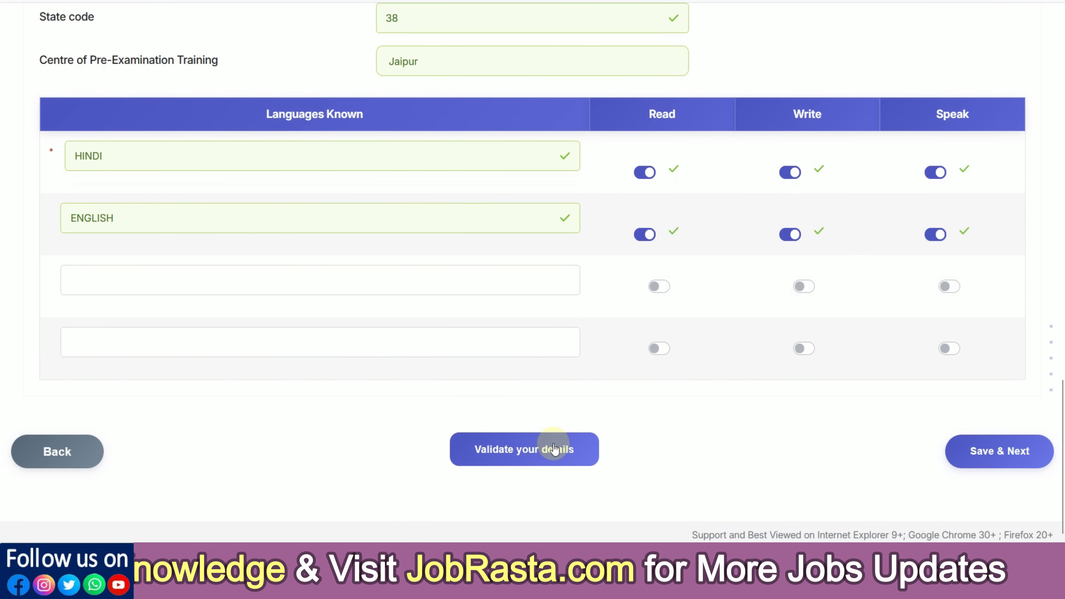
pyautogui.click(555, 447)
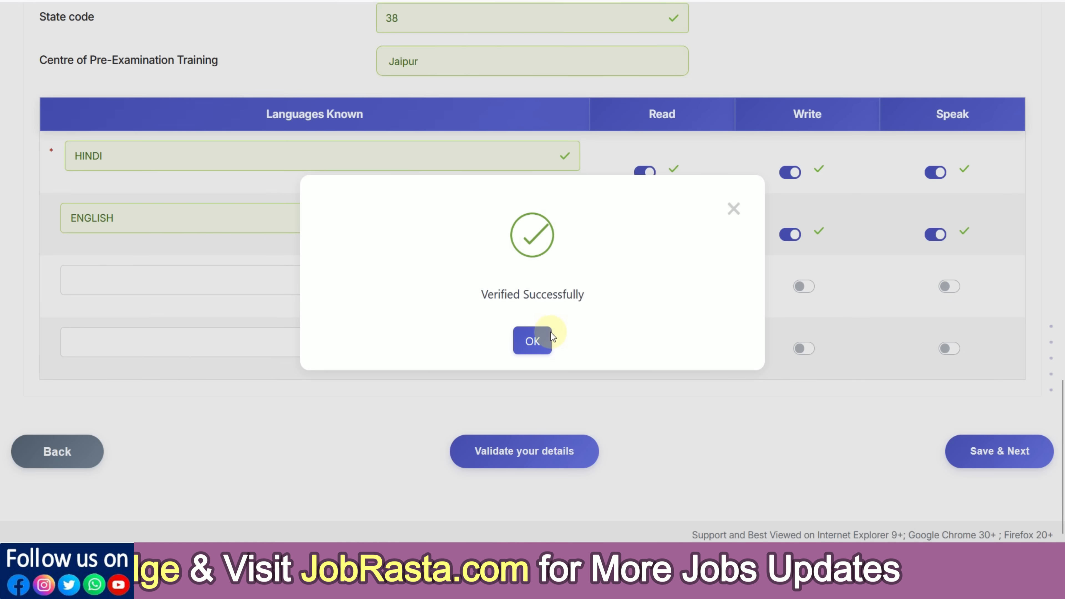
pyautogui.click(540, 336)
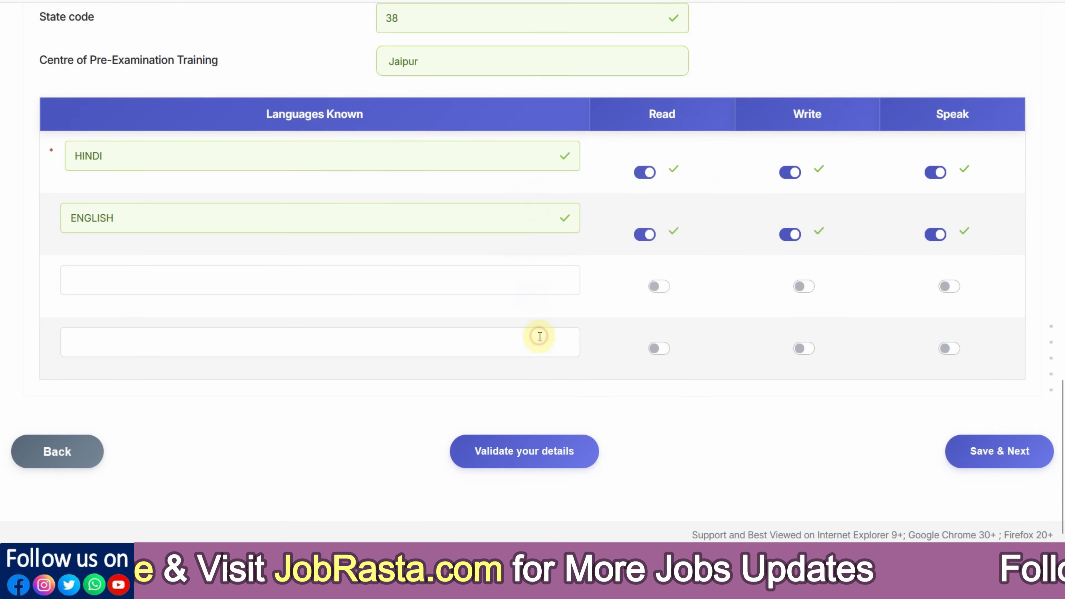
pyautogui.click(973, 460)
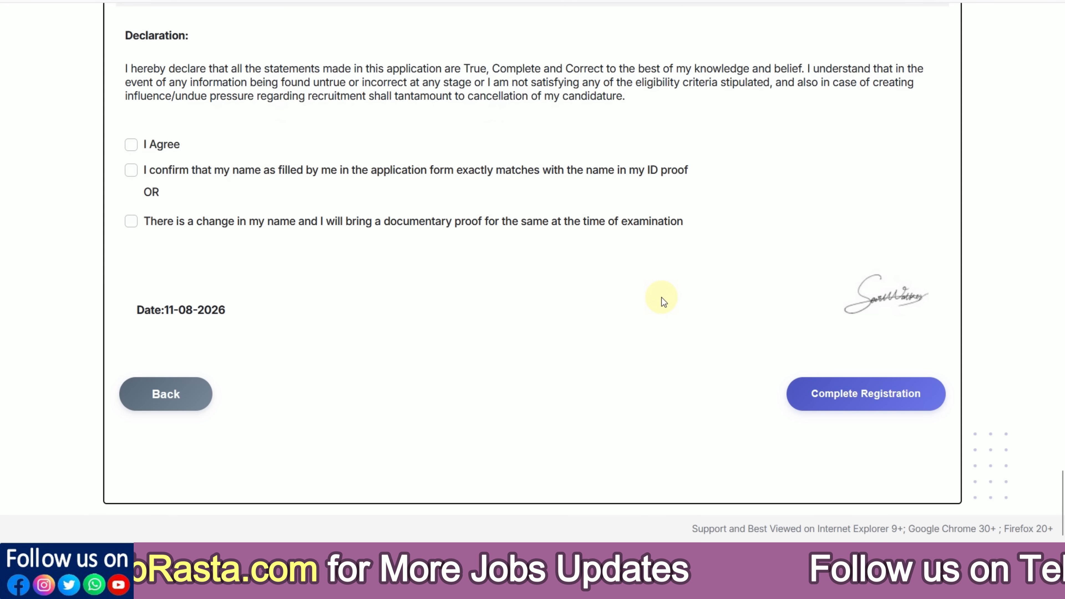
# Step: Agree to the declaration, confirm that the name matches the ID proof, and complete the registration
pyautogui.click(132, 146)
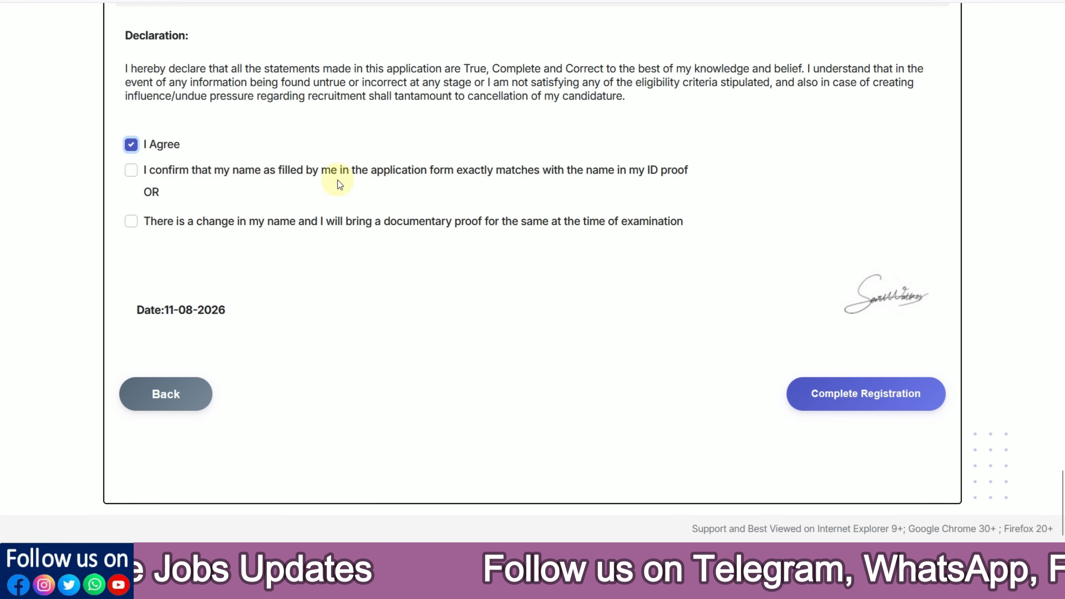
pyautogui.click(134, 175)
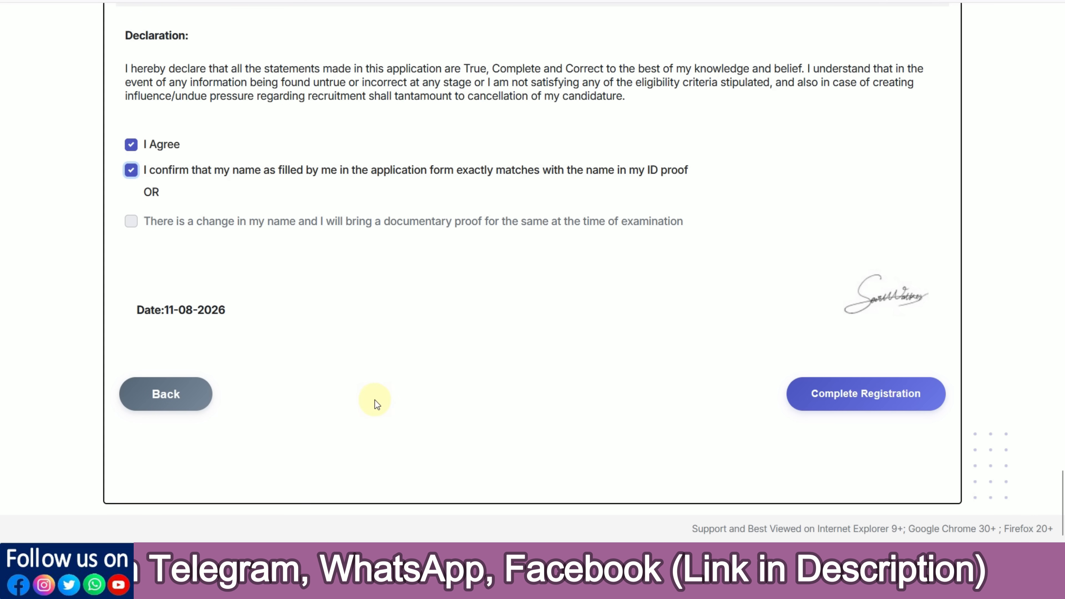
pyautogui.click(788, 390)
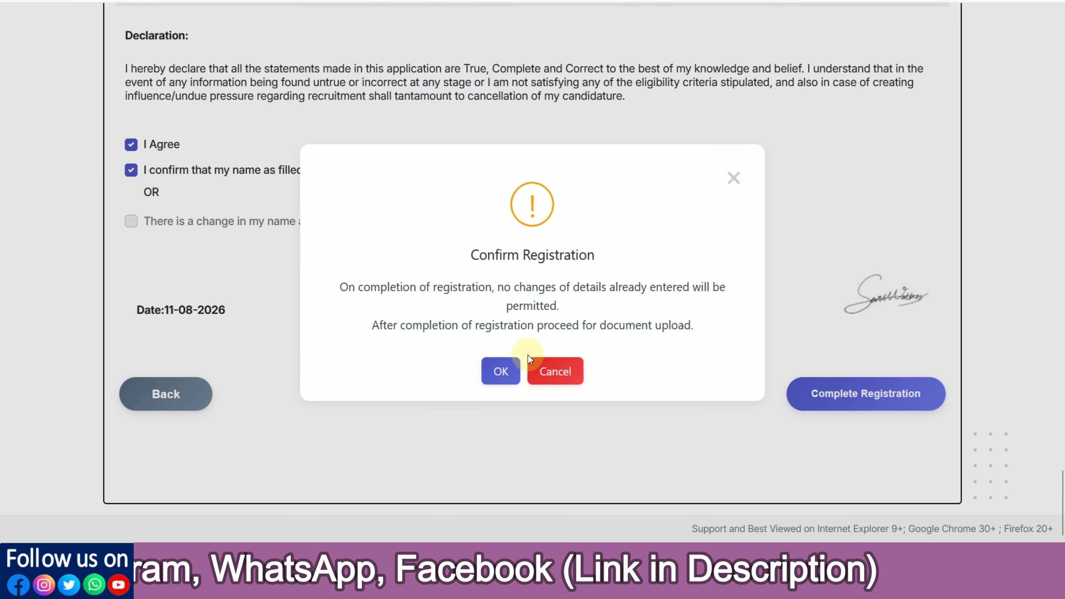
pyautogui.click(502, 371)
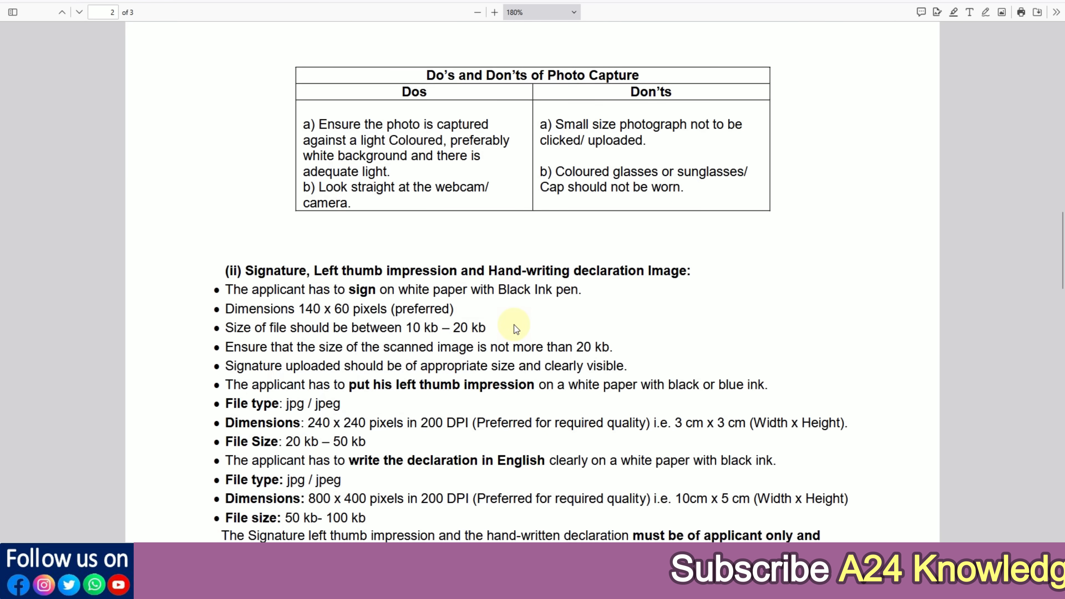
# Step: Review the document upload guidelines for the signature, left thumb impression and handwritten declaration, including file types, dimensions and sizes
pyautogui.scroll(-2, 514, 324)
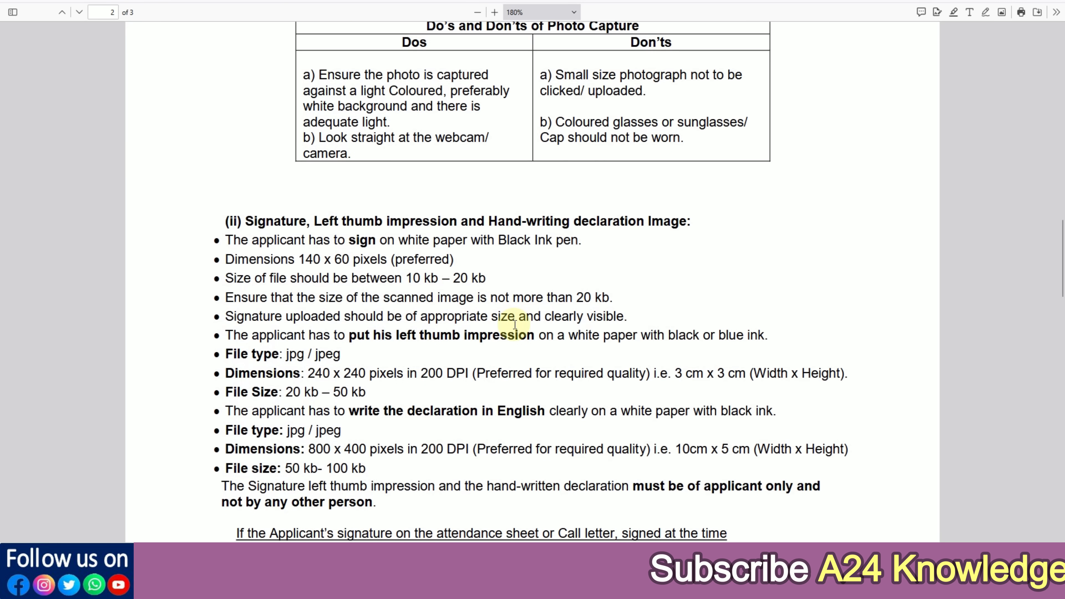
pyautogui.moveTo(398, 278); pyautogui.dragTo(496, 278)
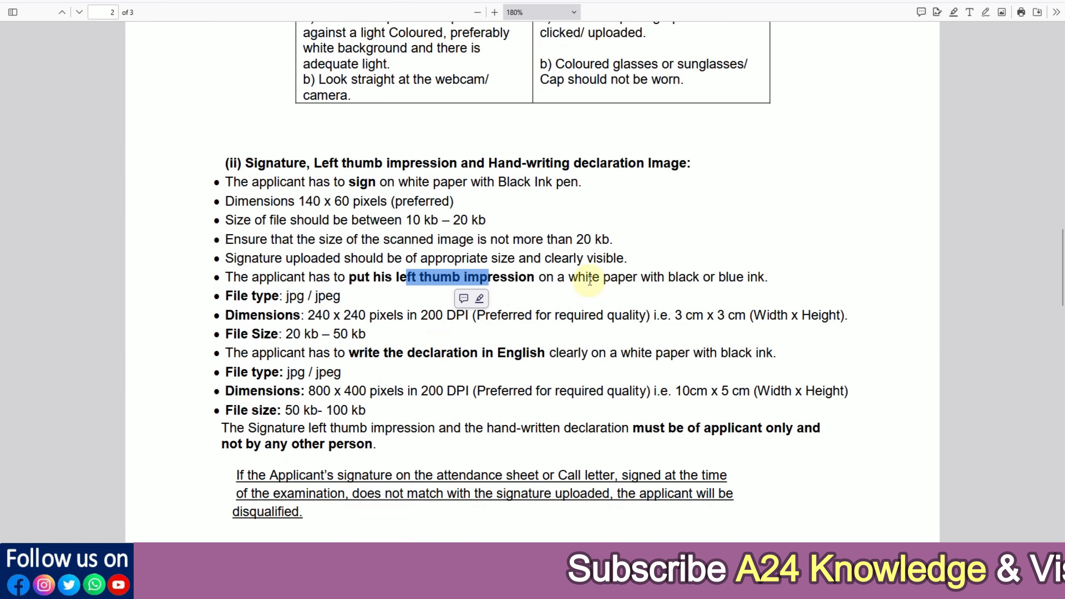
pyautogui.moveTo(584, 278); pyautogui.dragTo(621, 280)
pyautogui.click(621, 280)
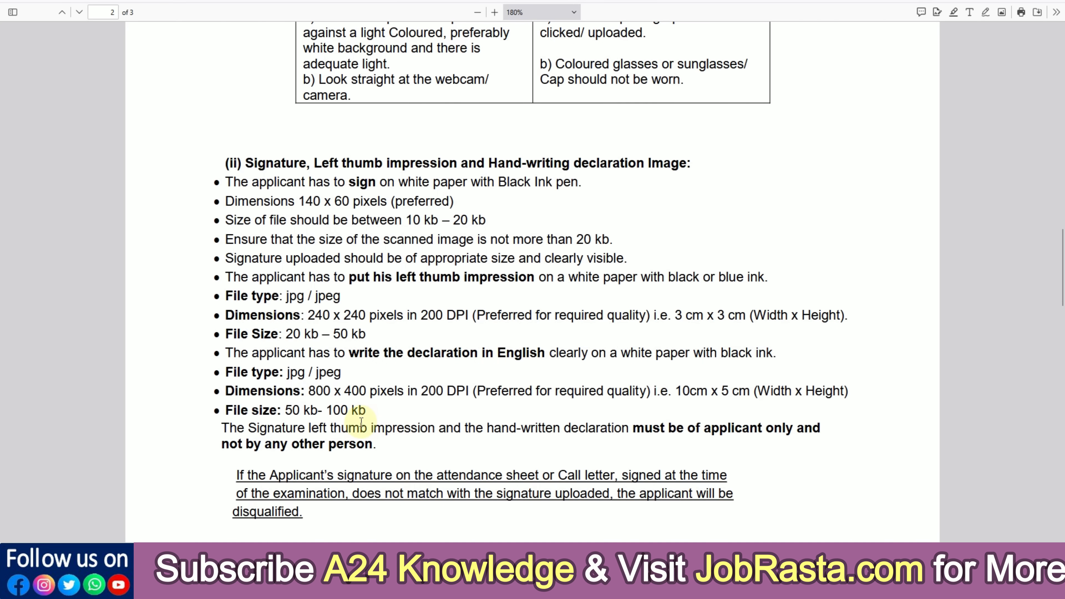
pyautogui.scroll(5, 432, 405)
pyautogui.scroll(20, 433, 404)
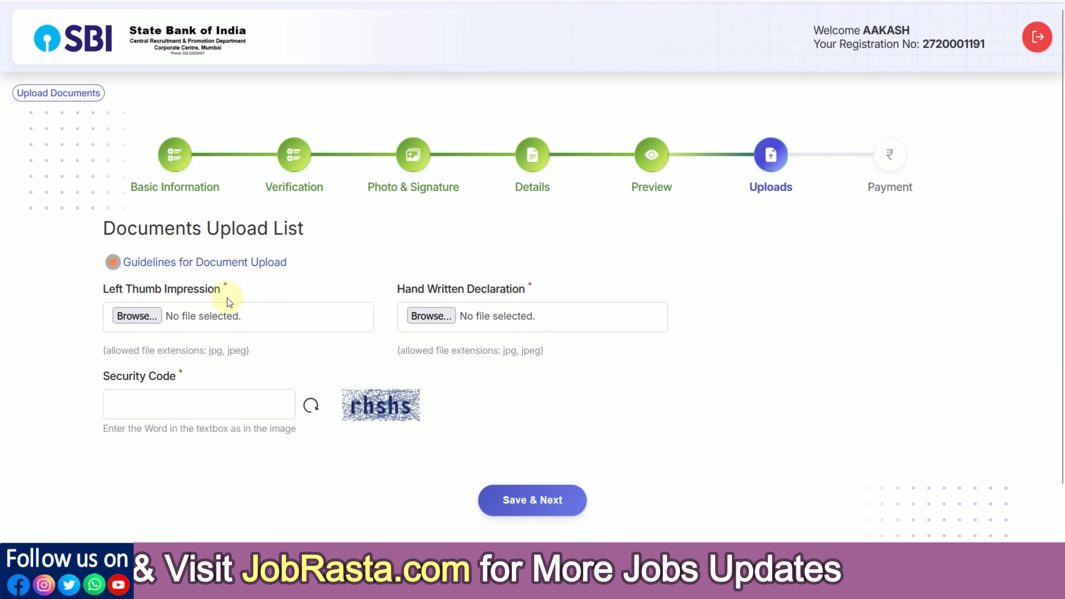
# Step: Upload LEFT1.jpg as the left thumb impression and accept its preview
pyautogui.click(137, 315)
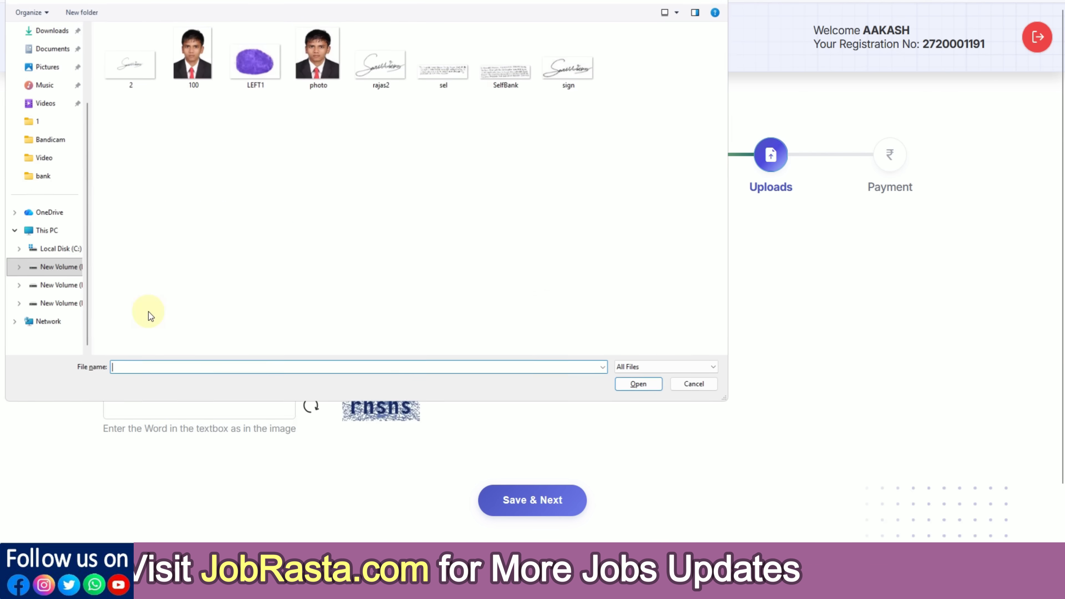
pyautogui.doubleClick(261, 77)
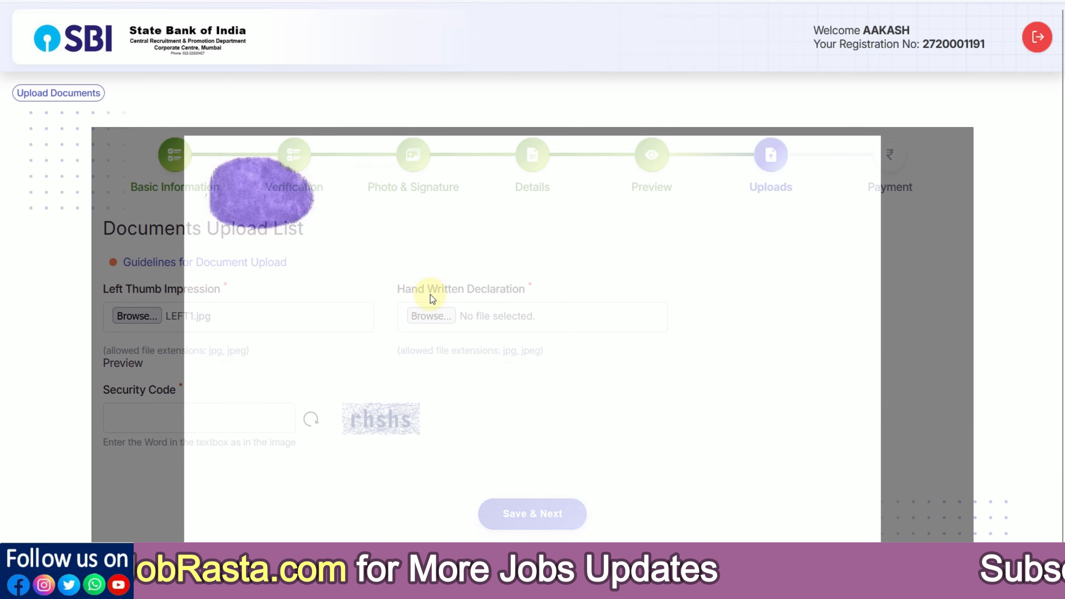
pyautogui.scroll(-1, 542, 492)
pyautogui.scroll(-2, 542, 492)
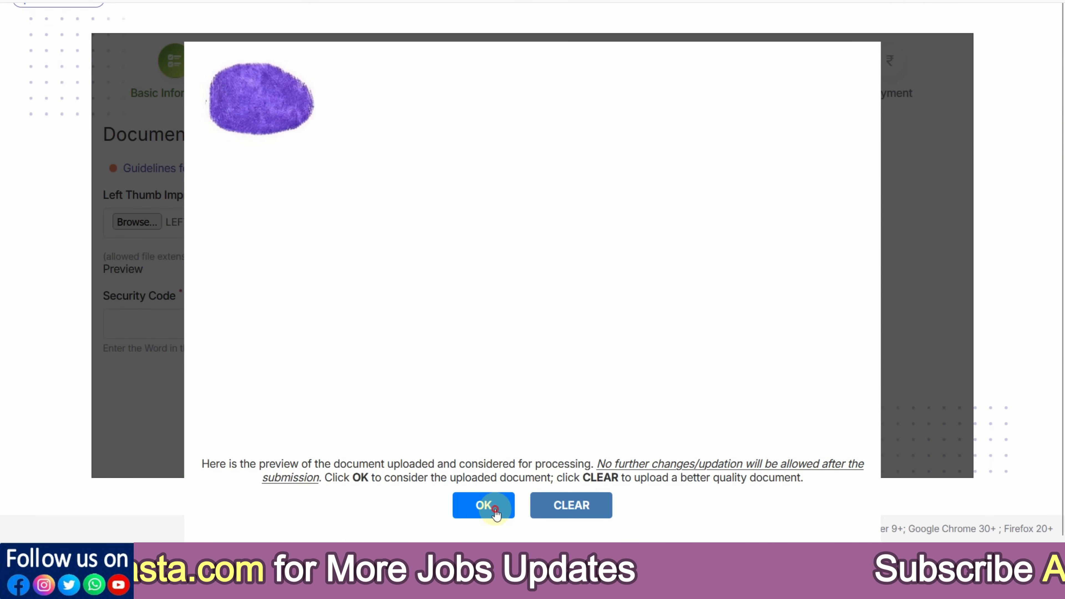
pyautogui.click(486, 507)
# Step: Upload SelfBank.jpg as the handwritten declaration and accept its preview
pyautogui.click(428, 250)
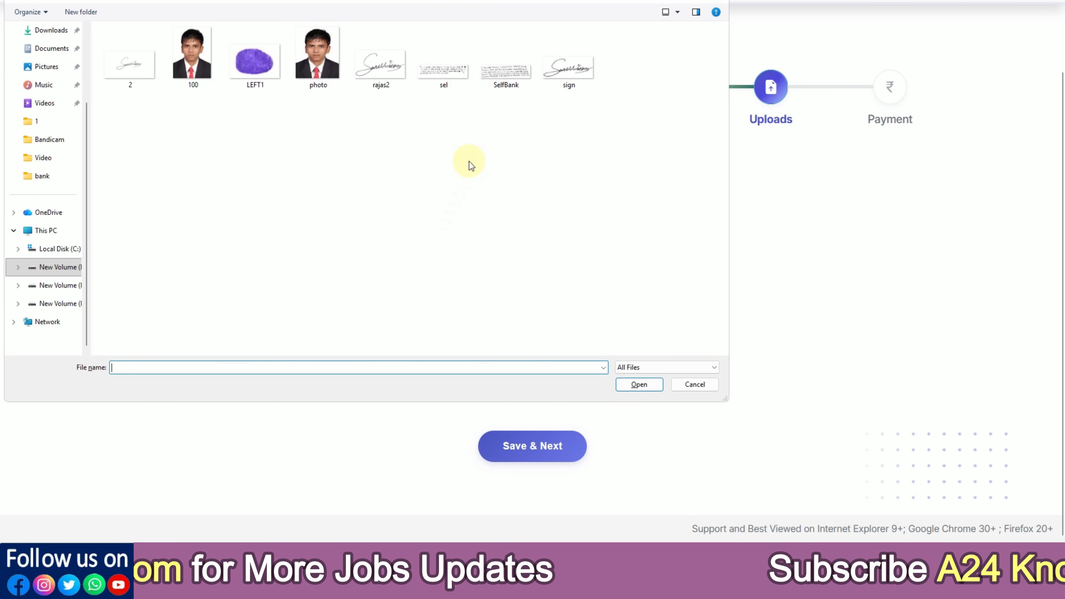
pyautogui.doubleClick(512, 80)
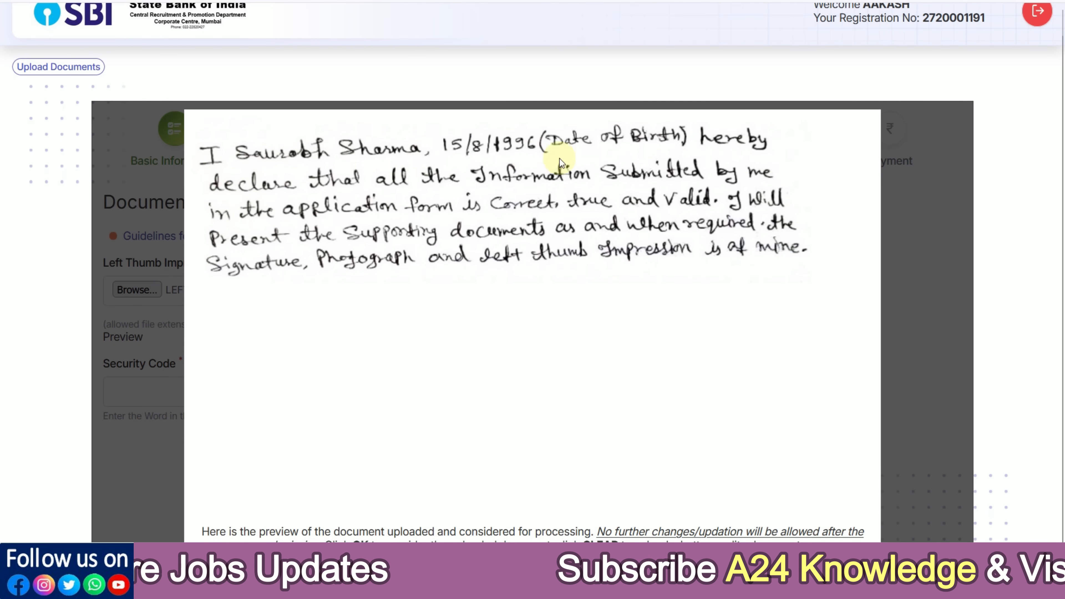
pyautogui.scroll(-2, 448, 311)
pyautogui.click(484, 505)
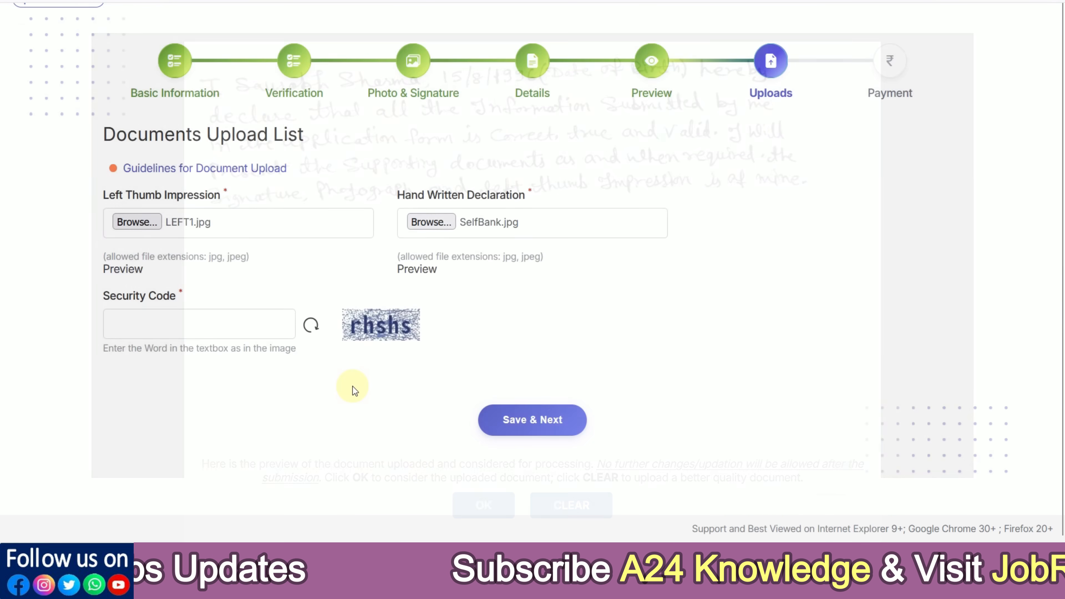
# Step: Enter the security code from the image, then save the document uploads and continue
pyautogui.click(227, 351)
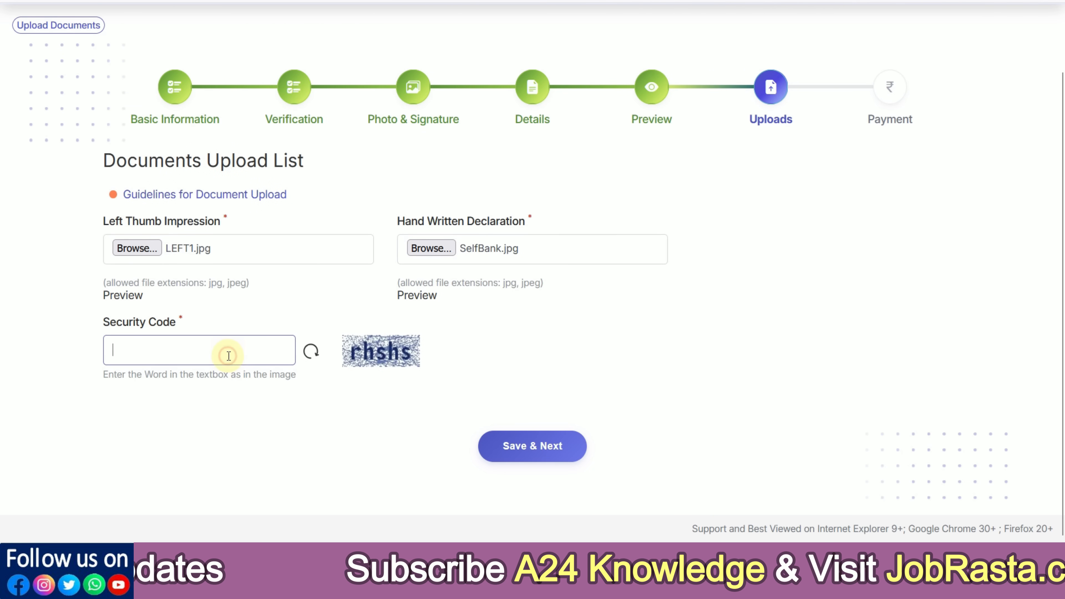
pyautogui.write('r')
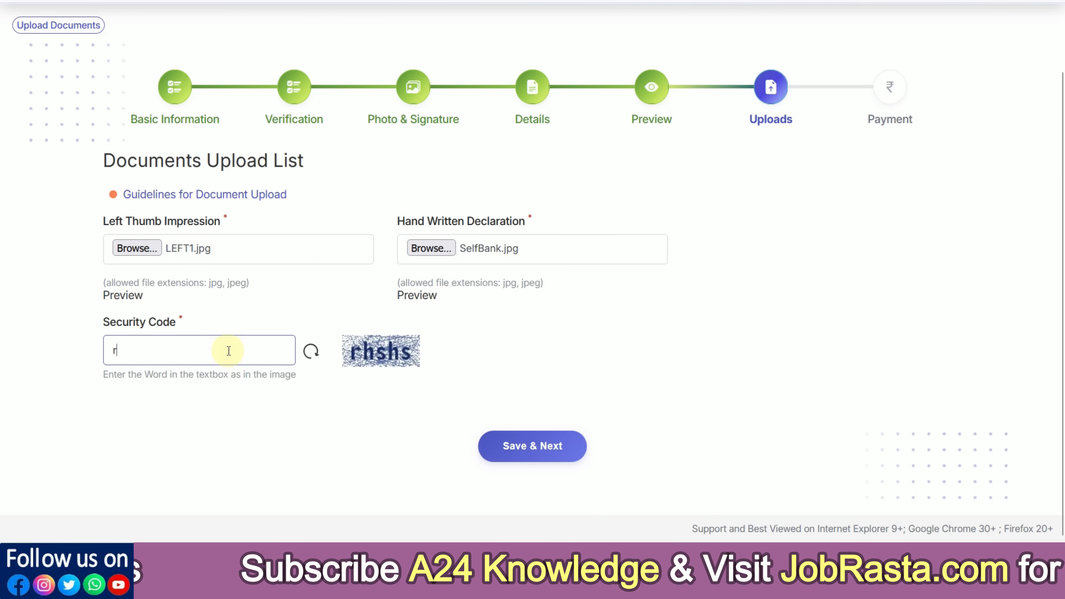
pyautogui.write('hshs')
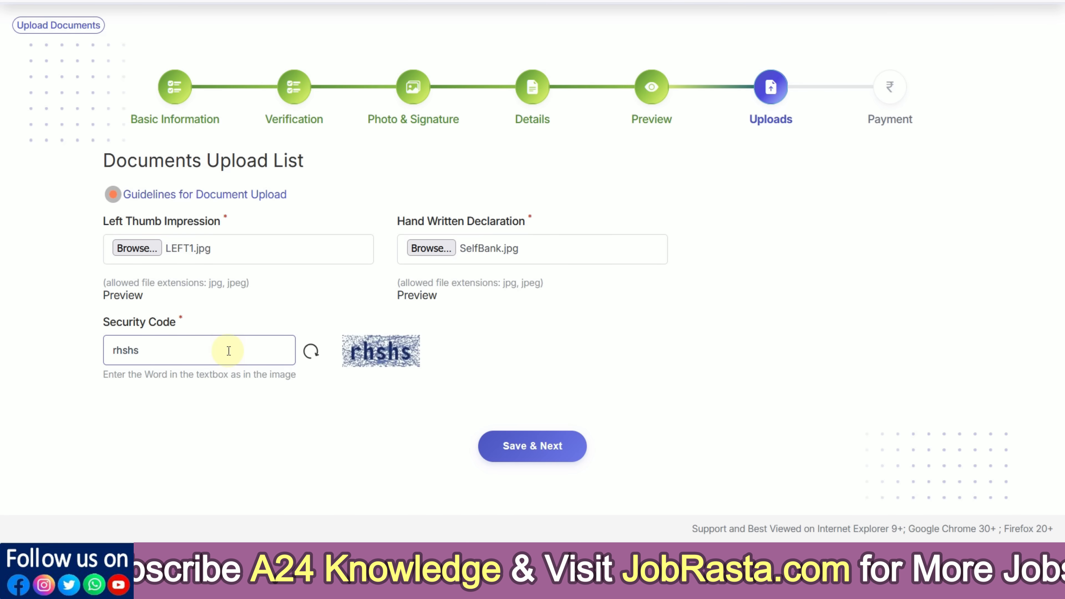
pyautogui.click(532, 446)
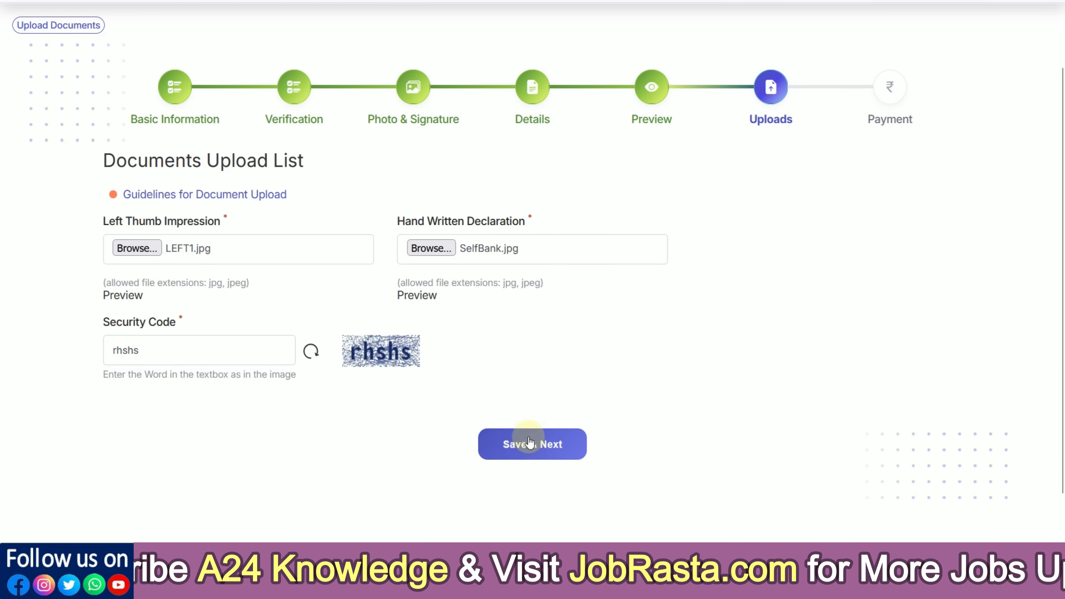
pyautogui.click(575, 303)
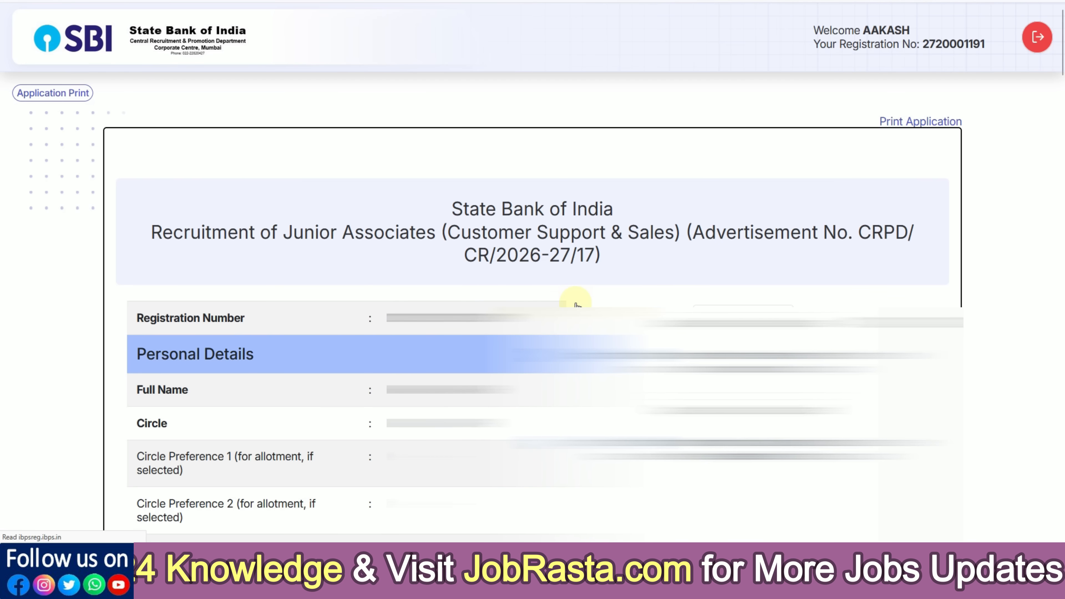